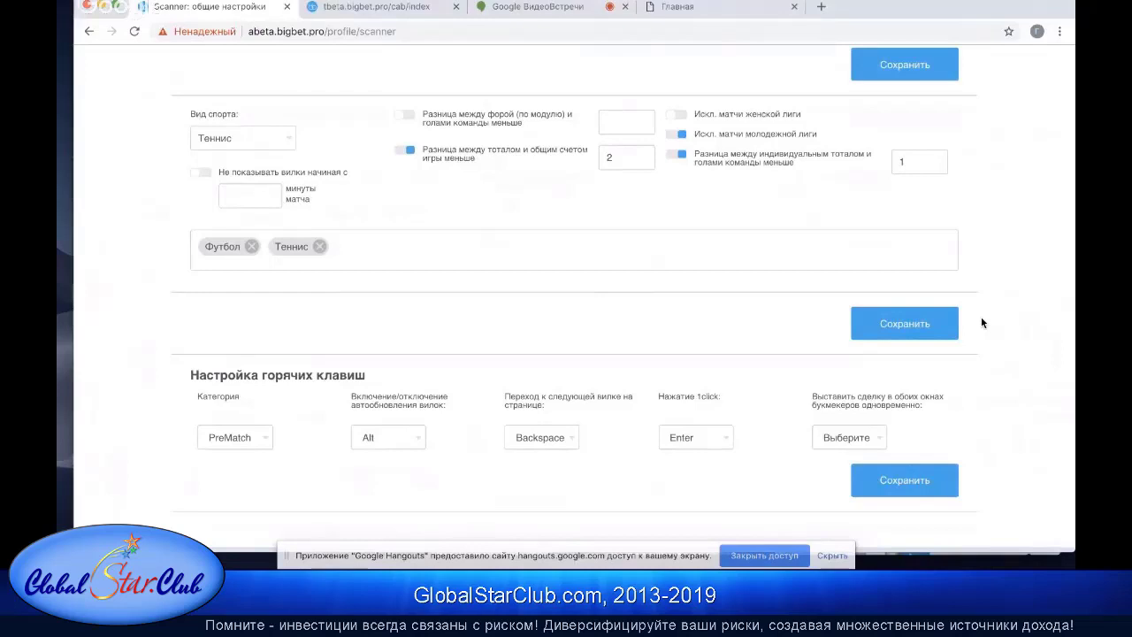
# Step: Review the sport filters, hotkey settings and bookmaker settings on the scanner's general settings page
pyautogui.scroll(-4, 982, 322)
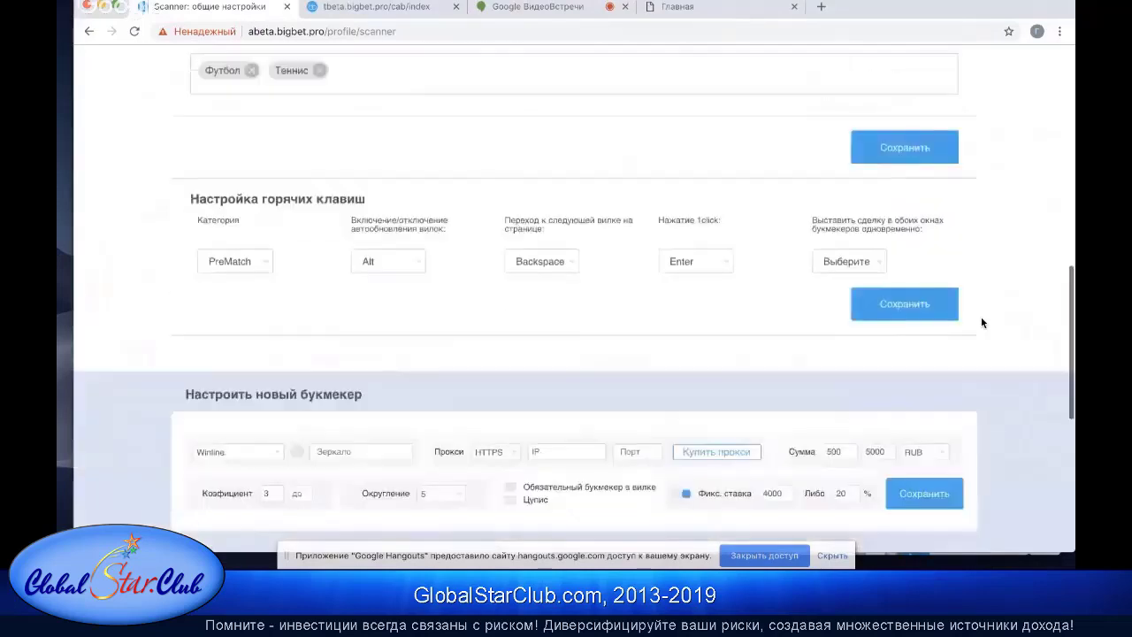
pyautogui.scroll(-2, 981, 322)
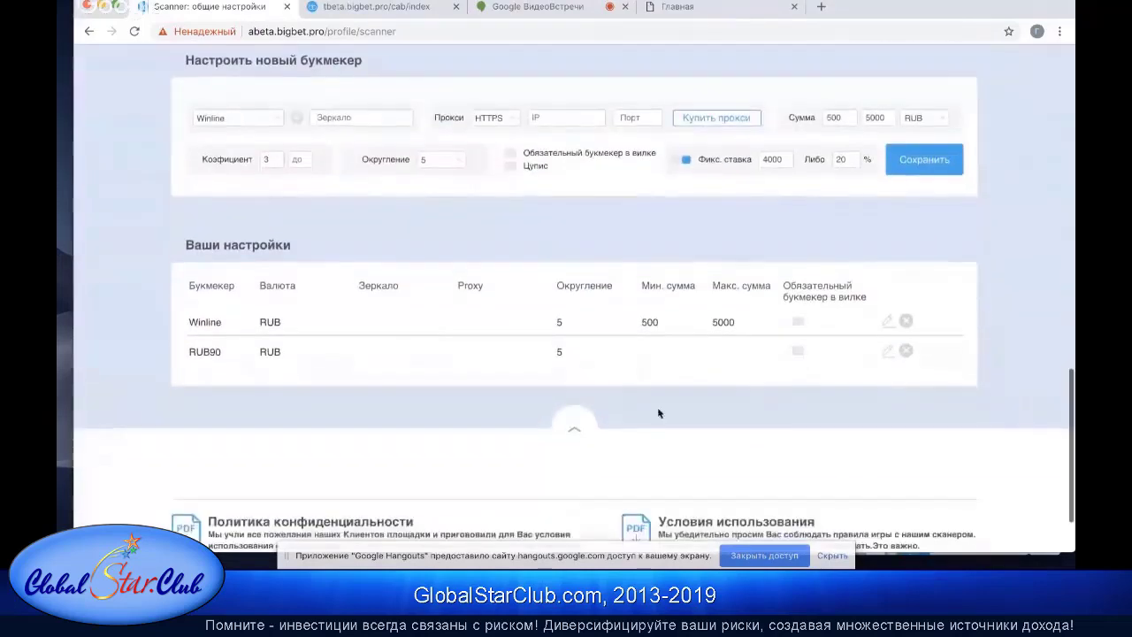
pyautogui.scroll(15, 604, 409)
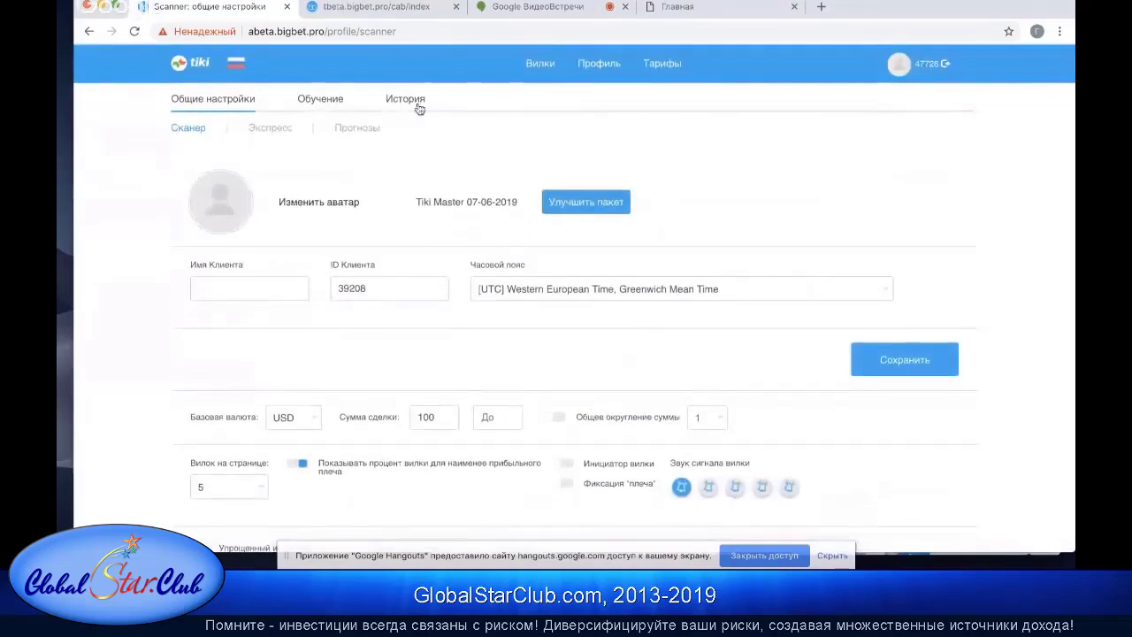
# Step: Open the Обучение section and examine the lessons offered in the arbitrage trader course
pyautogui.click(329, 101)
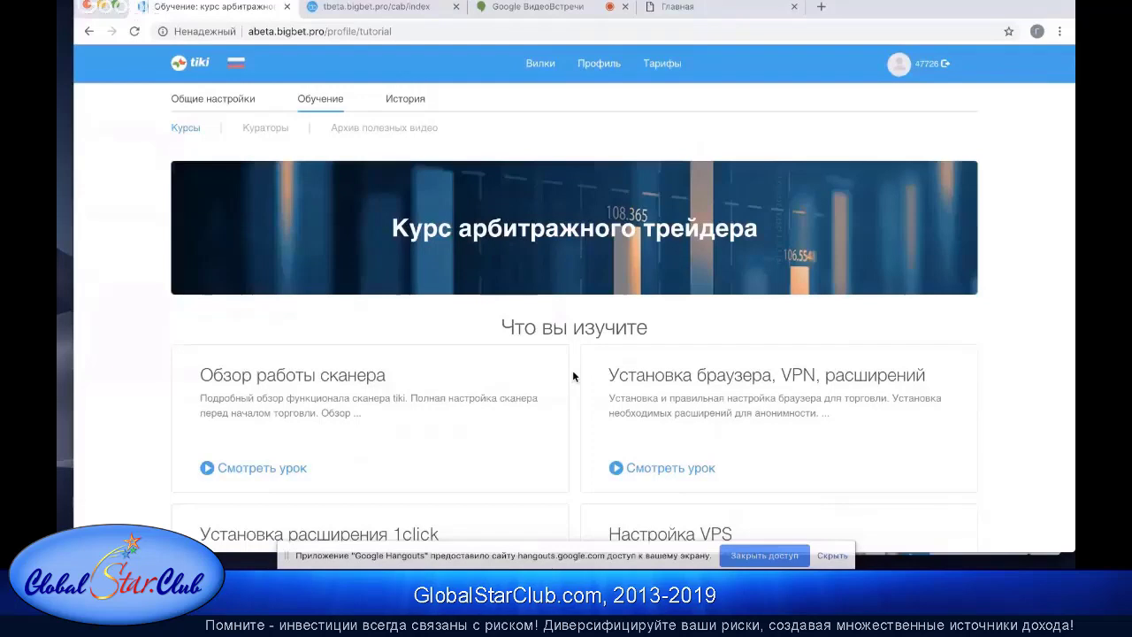
pyautogui.scroll(-3, 573, 376)
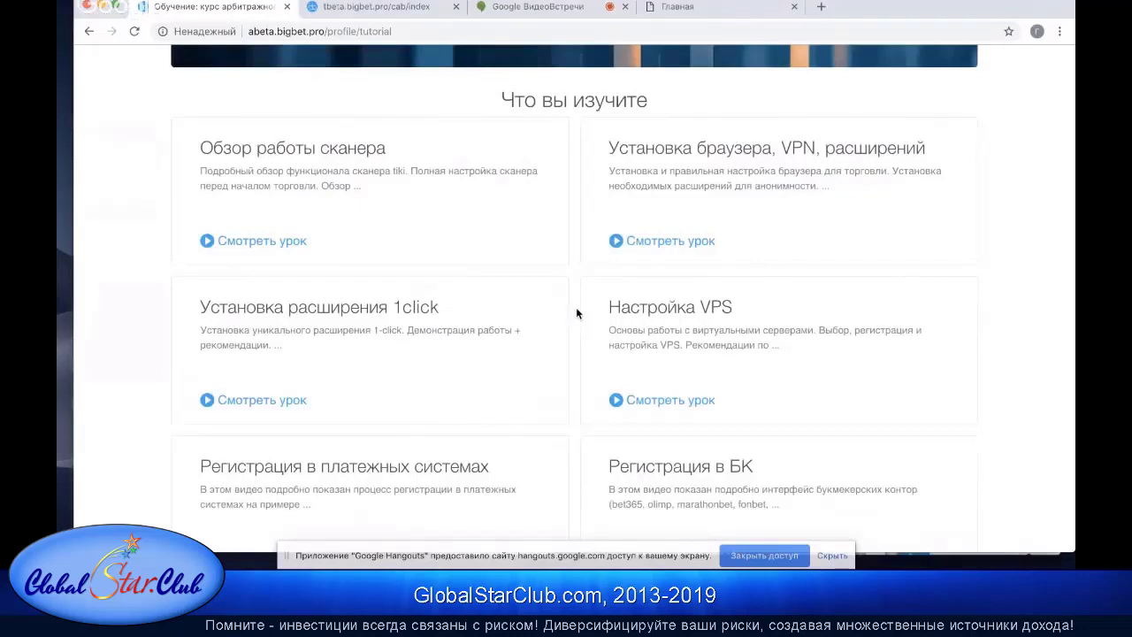
pyautogui.scroll(-1, 575, 313)
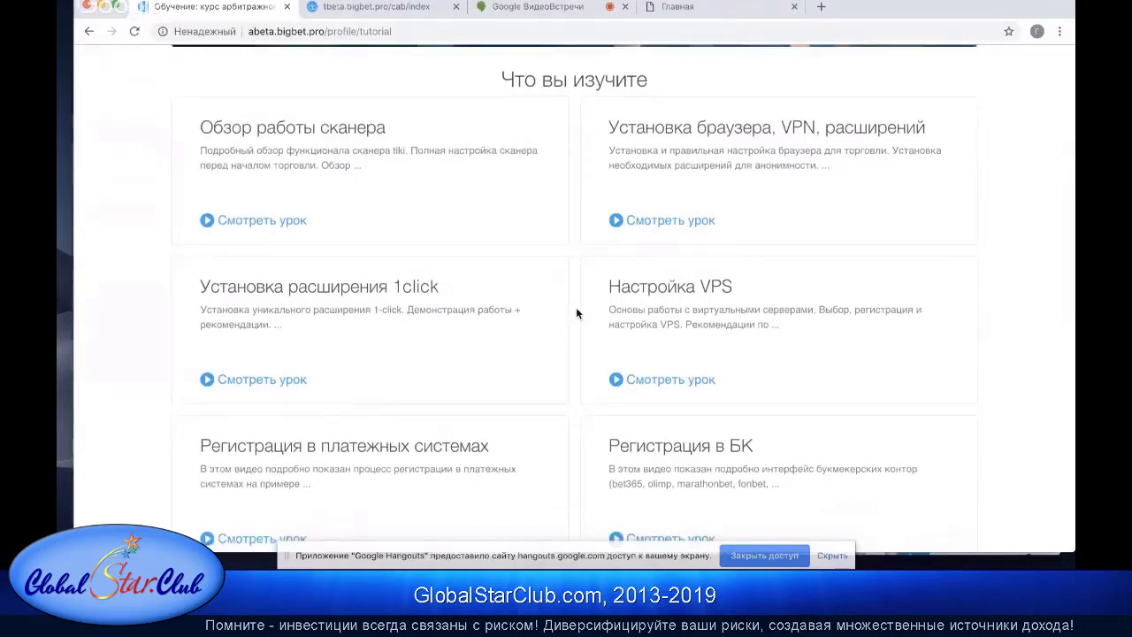
pyautogui.scroll(-3, 575, 313)
pyautogui.scroll(3, 576, 313)
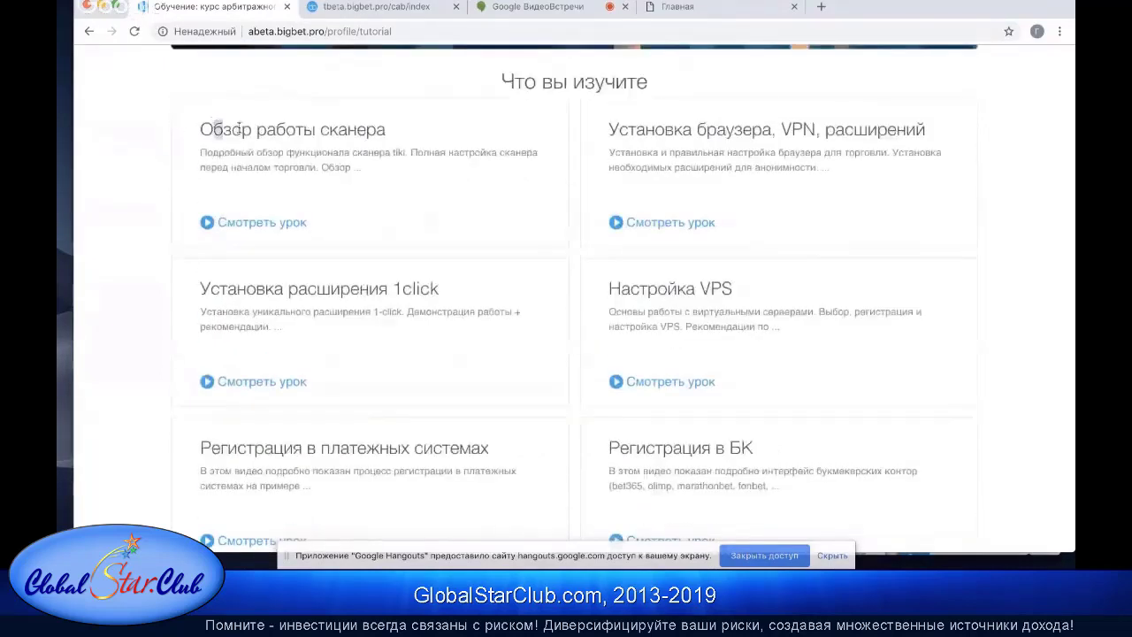
pyautogui.moveTo(213, 129); pyautogui.dragTo(310, 144)
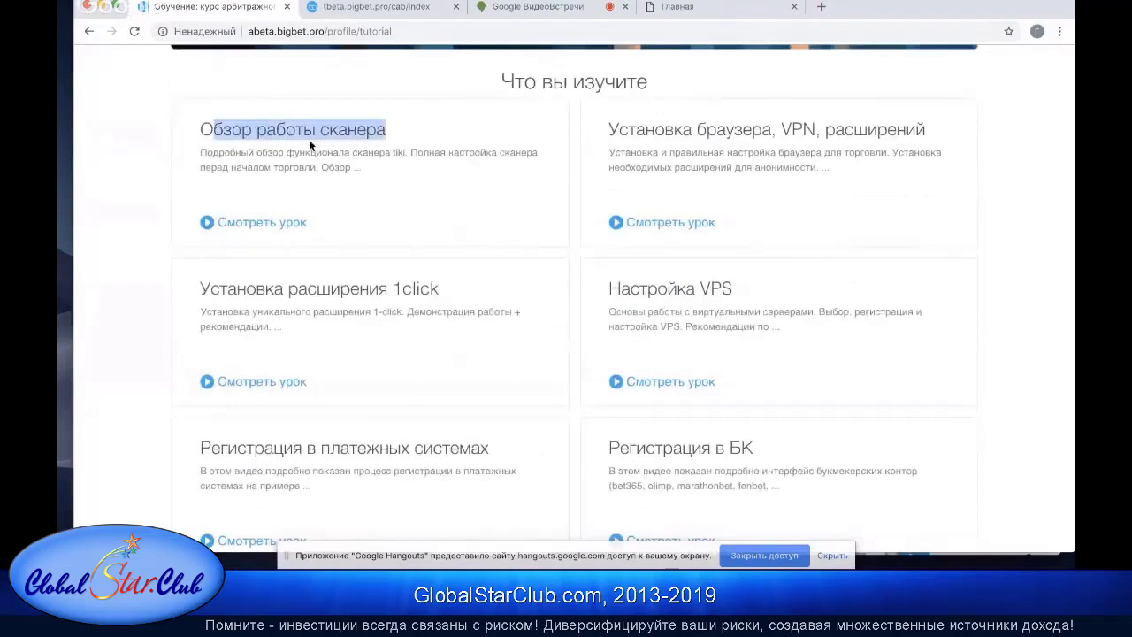
pyautogui.click(393, 142)
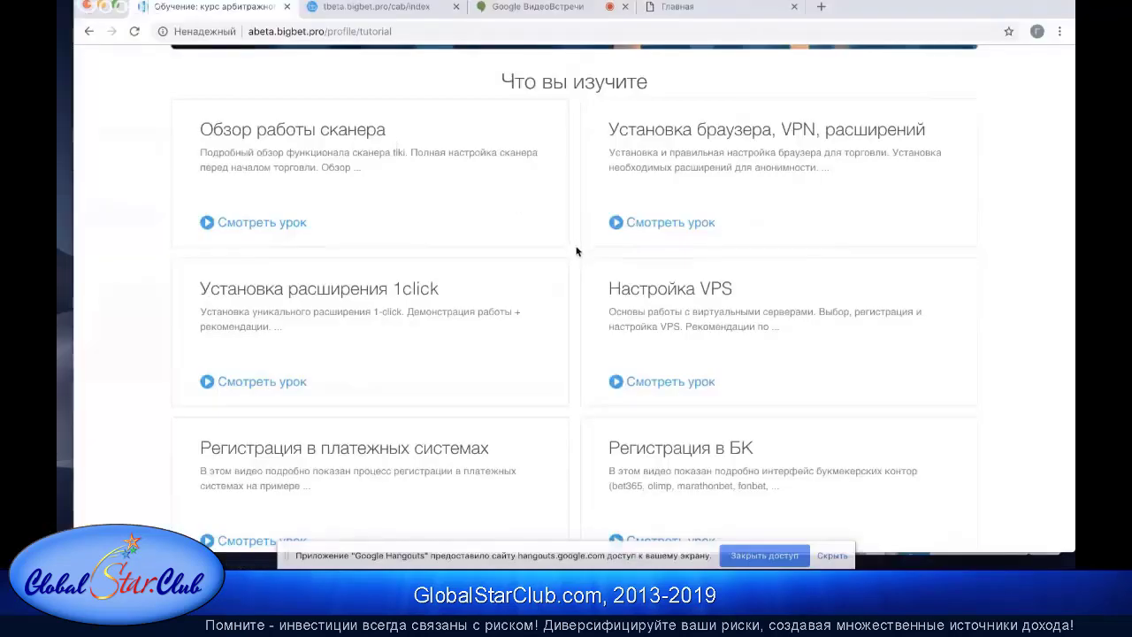
pyautogui.scroll(-1, 576, 251)
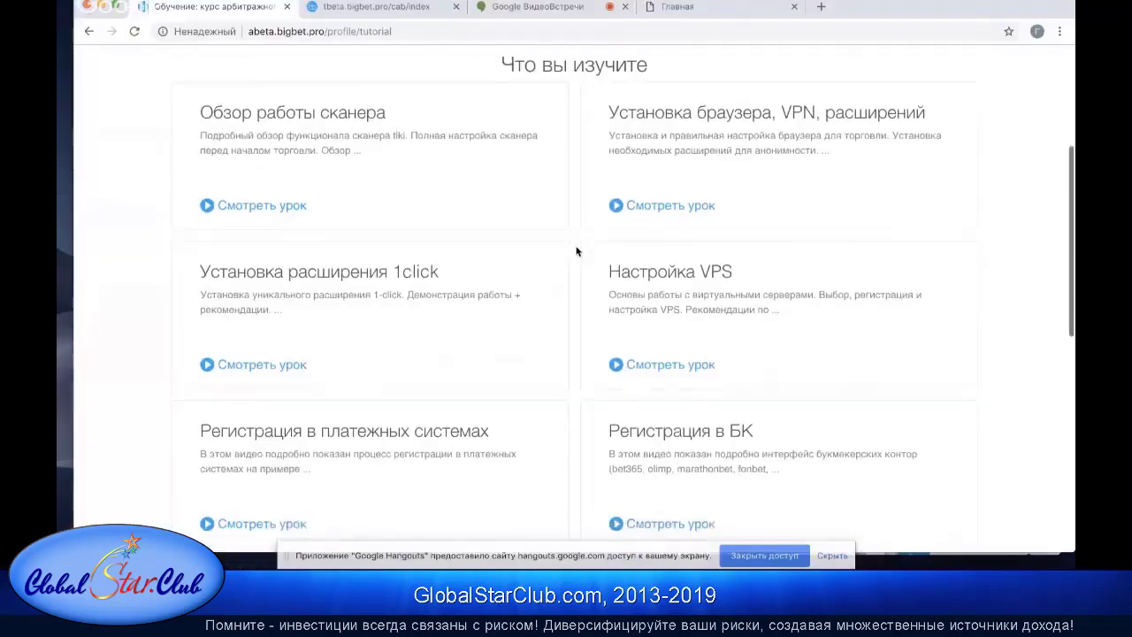
pyautogui.moveTo(265, 205); pyautogui.dragTo(411, 205)
pyautogui.click(411, 205)
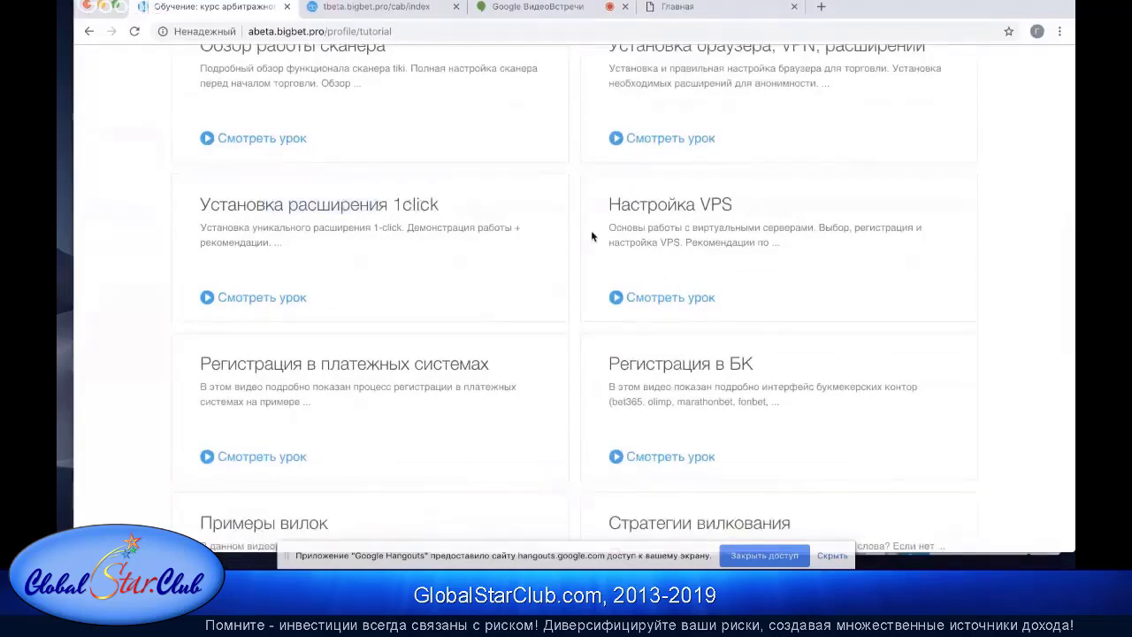
pyautogui.scroll(-1, 571, 245)
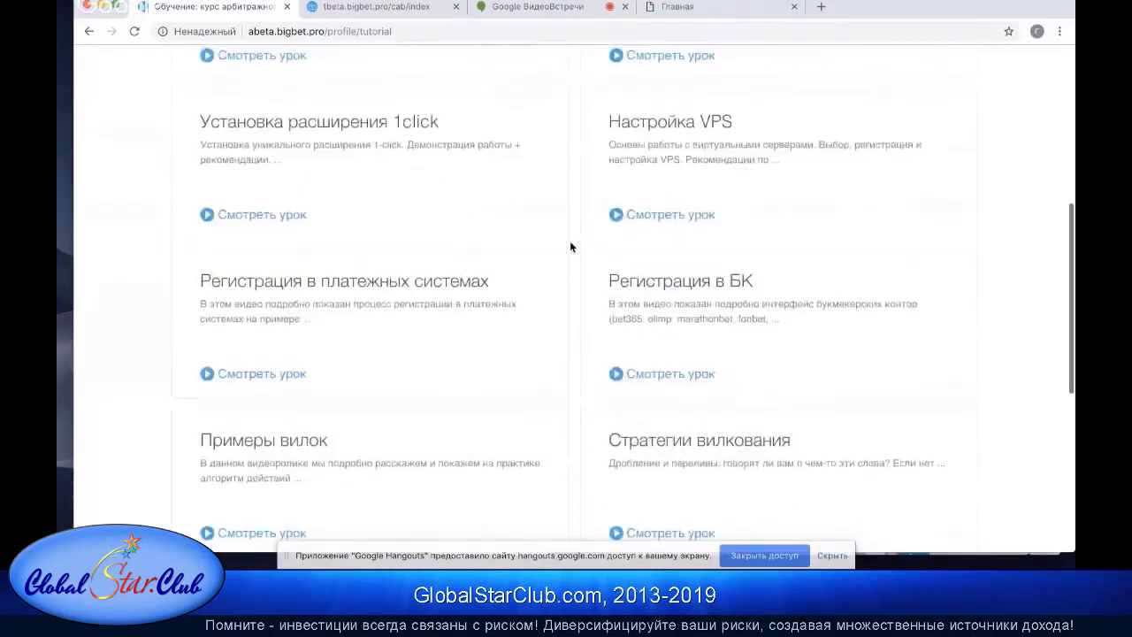
pyautogui.scroll(2, 571, 245)
pyautogui.scroll(-3, 362, 324)
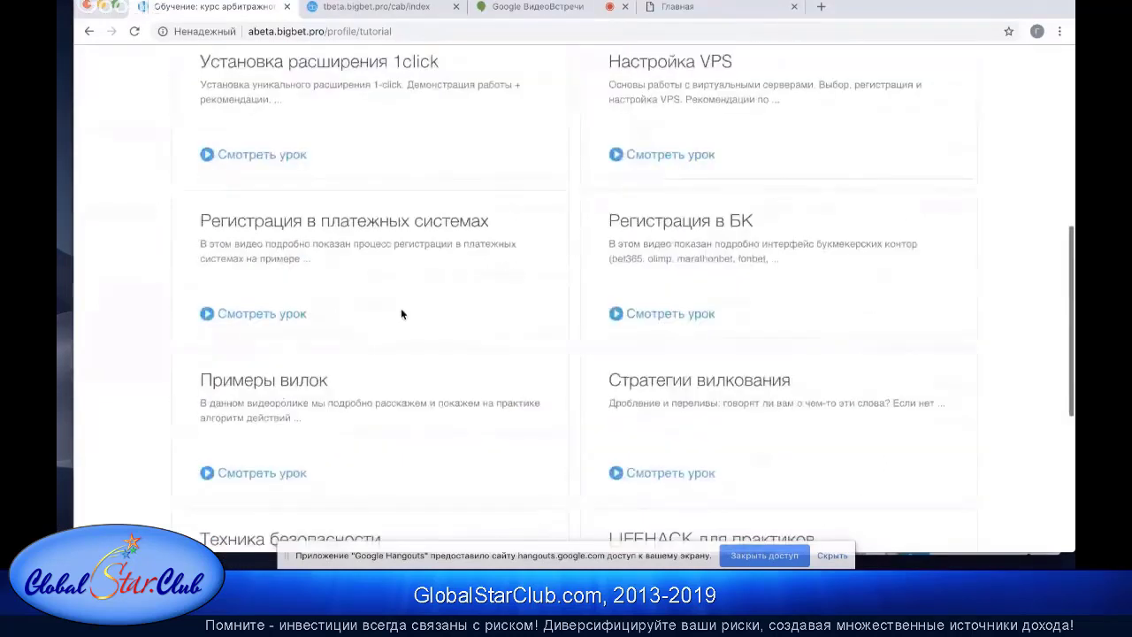
pyautogui.scroll(3, 401, 314)
# Step: Open the scanner overview lesson "Обзор работы сканера" and proceed to the lesson that follows it
pyautogui.click(290, 227)
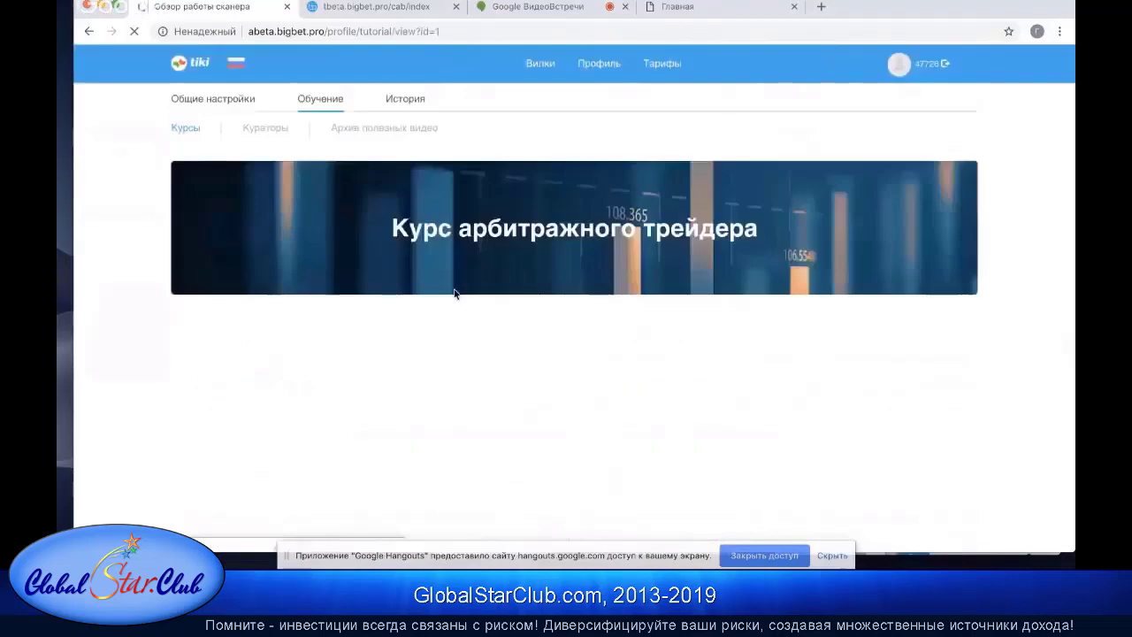
pyautogui.scroll(-6, 460, 336)
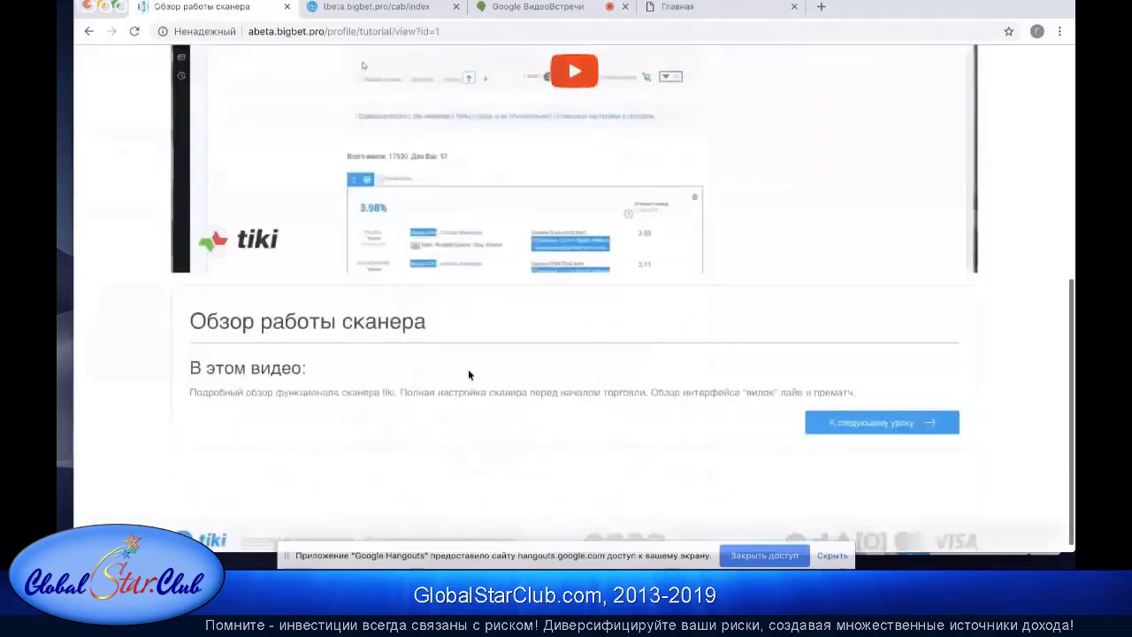
pyautogui.click(849, 432)
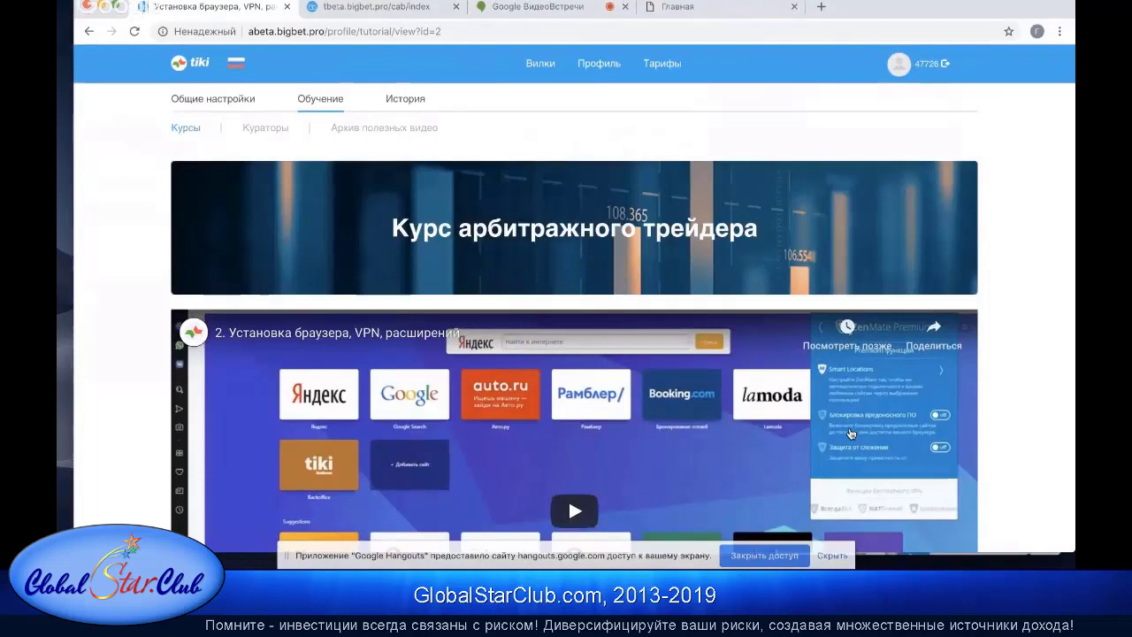
# Step: Return to the general settings and open the Вилки page with the prematch forks
pyautogui.click(217, 98)
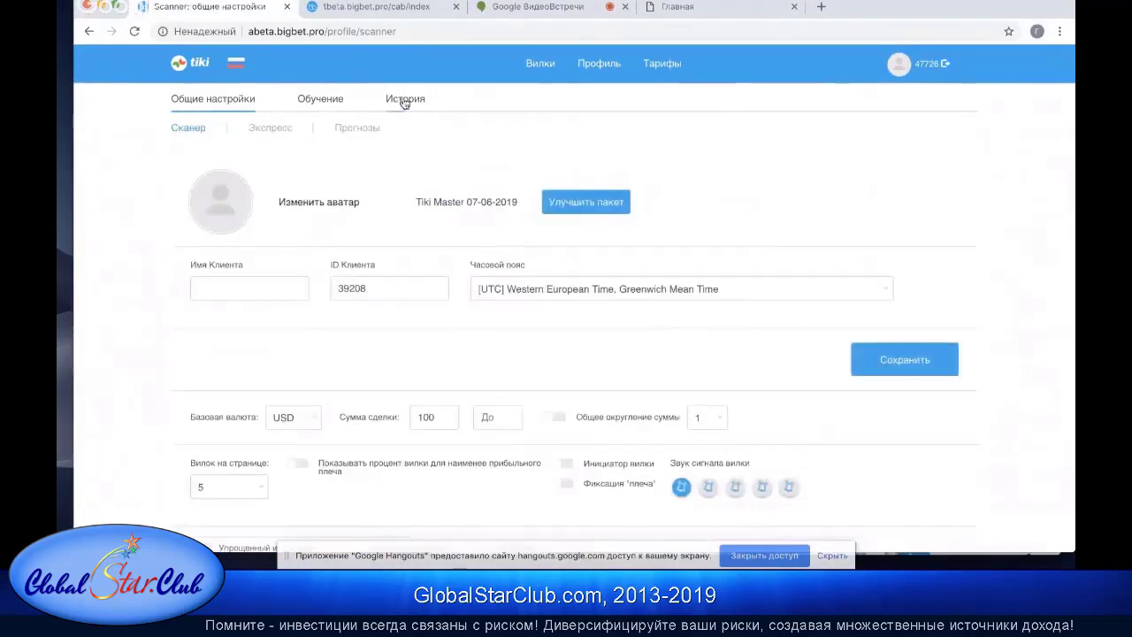
pyautogui.click(538, 66)
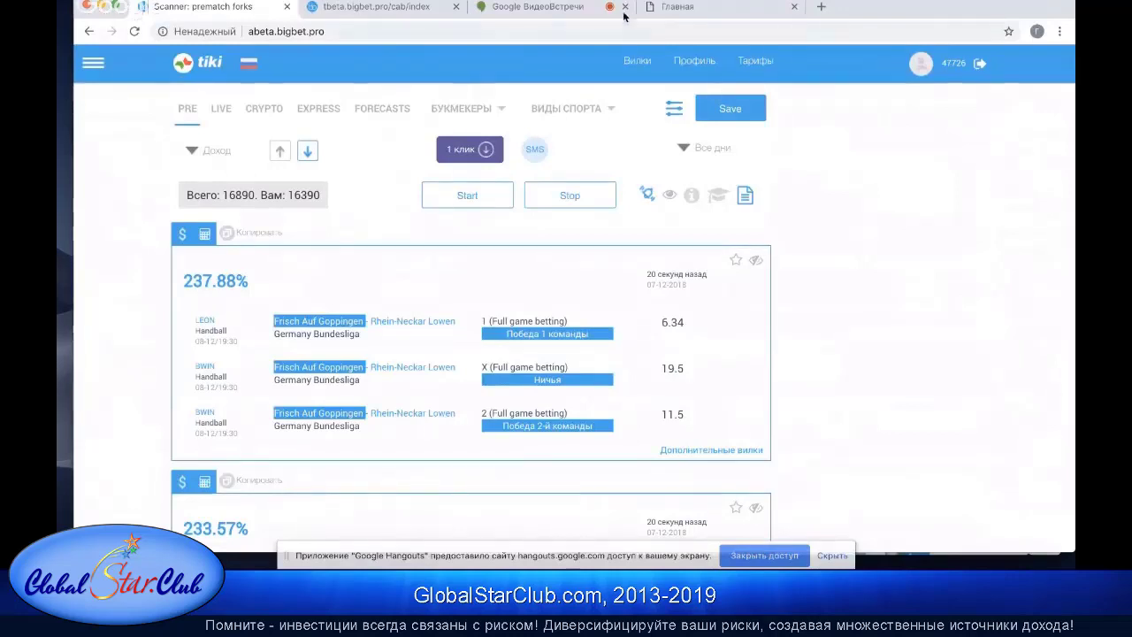
pyautogui.click(530, 7)
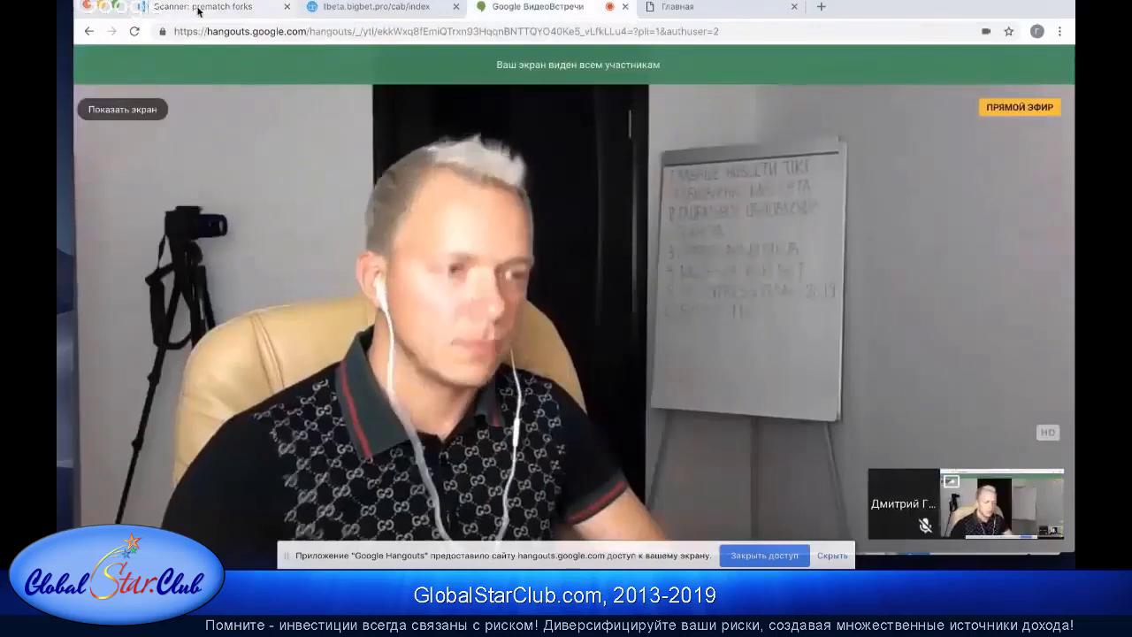
pyautogui.click(198, 11)
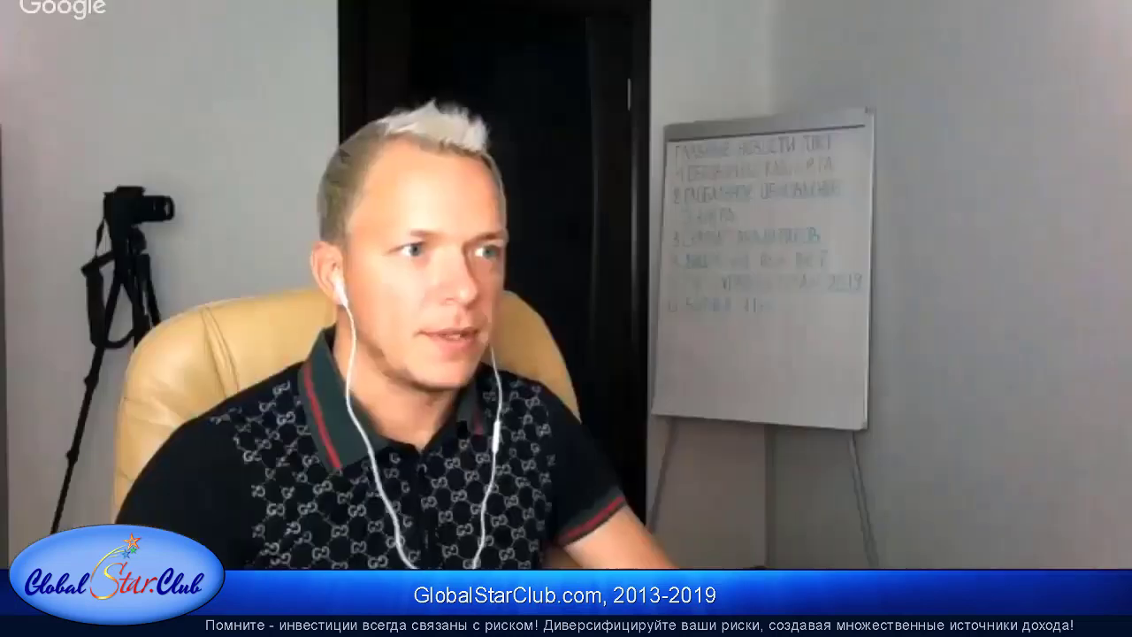
# Step: Hide only the 237.88% handball fork and only the 233.57% handball fork from the prematch list
pyautogui.click(756, 263)
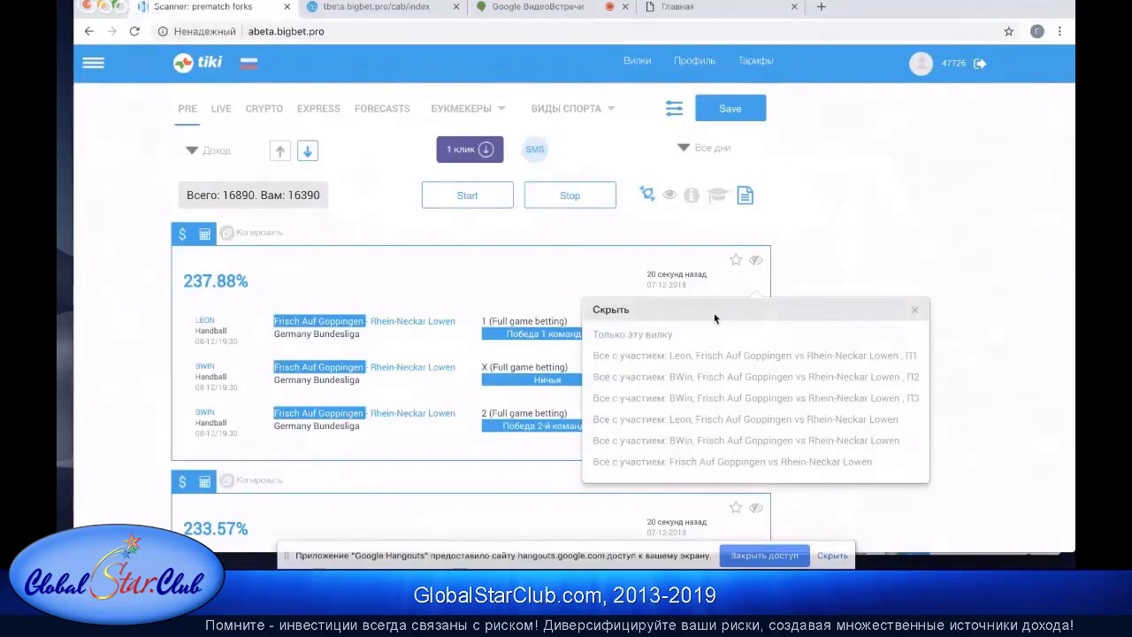
pyautogui.moveTo(194, 279); pyautogui.dragTo(256, 283)
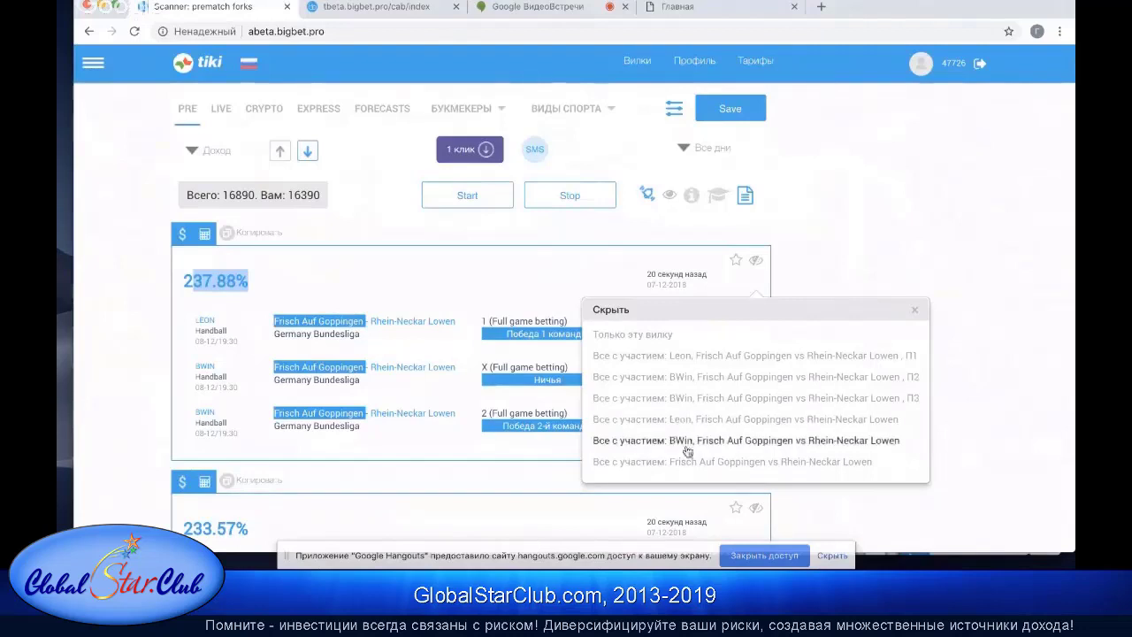
pyautogui.click(641, 336)
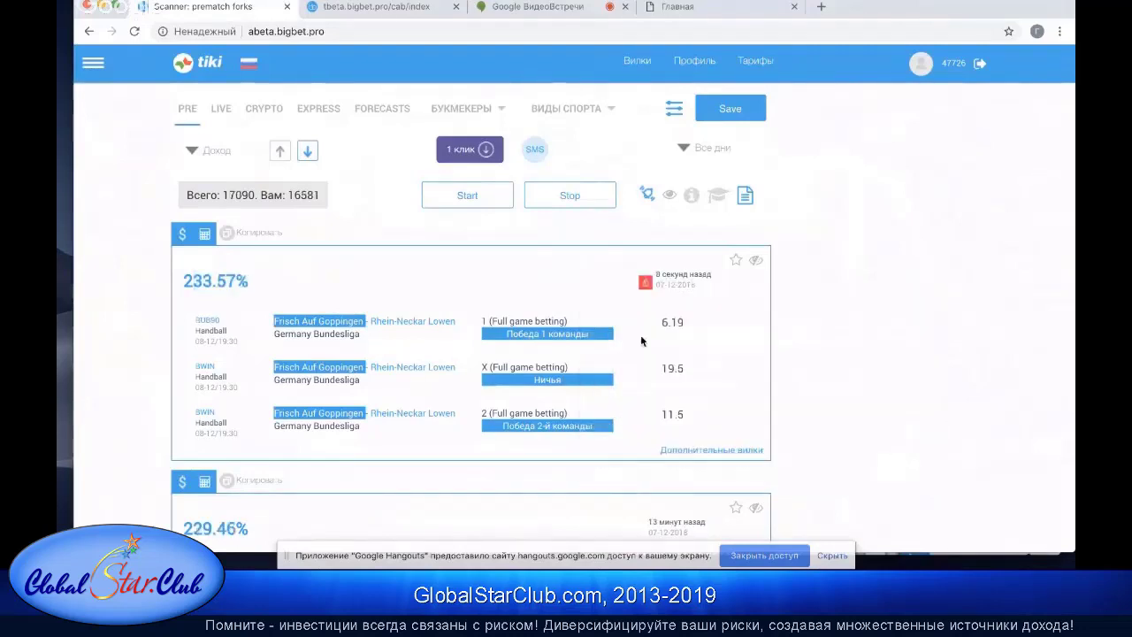
pyautogui.click(757, 265)
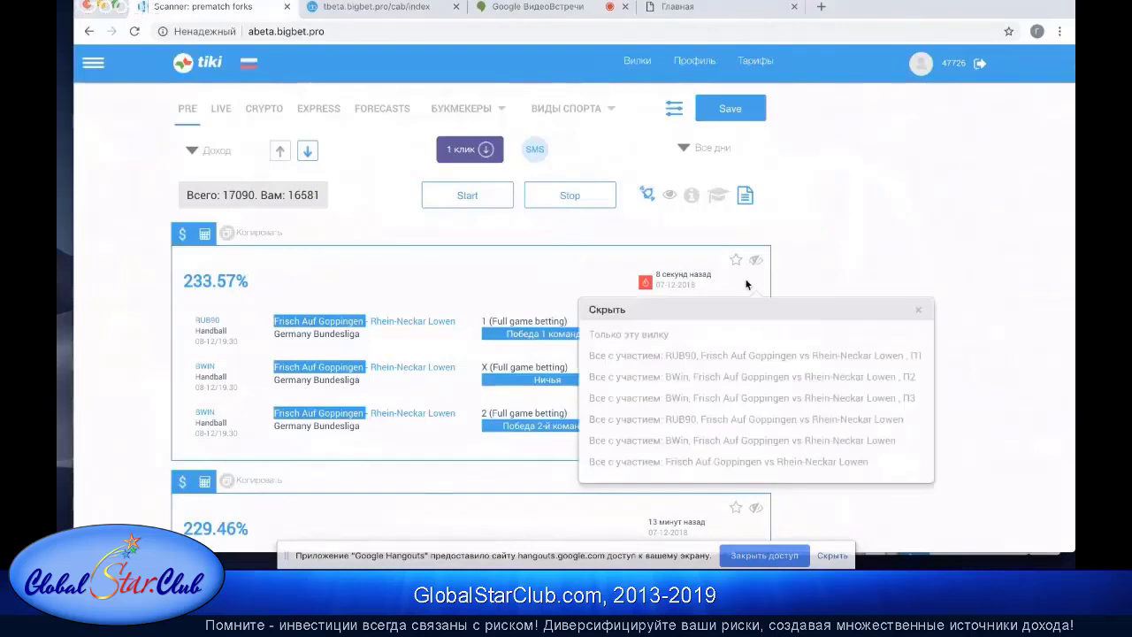
pyautogui.click(635, 337)
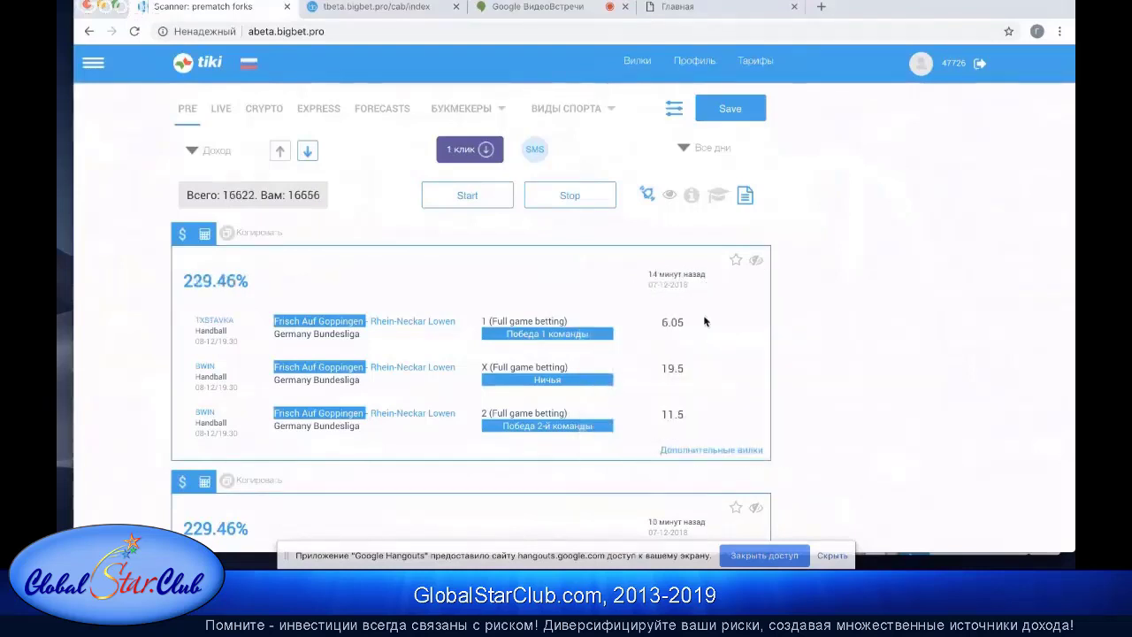
# Step: For Frisch Auf Goppingen vs Rhein-Neckar Lowen, hide all forks with the BWin П2 outcome and all forks involving Leon
pyautogui.click(758, 260)
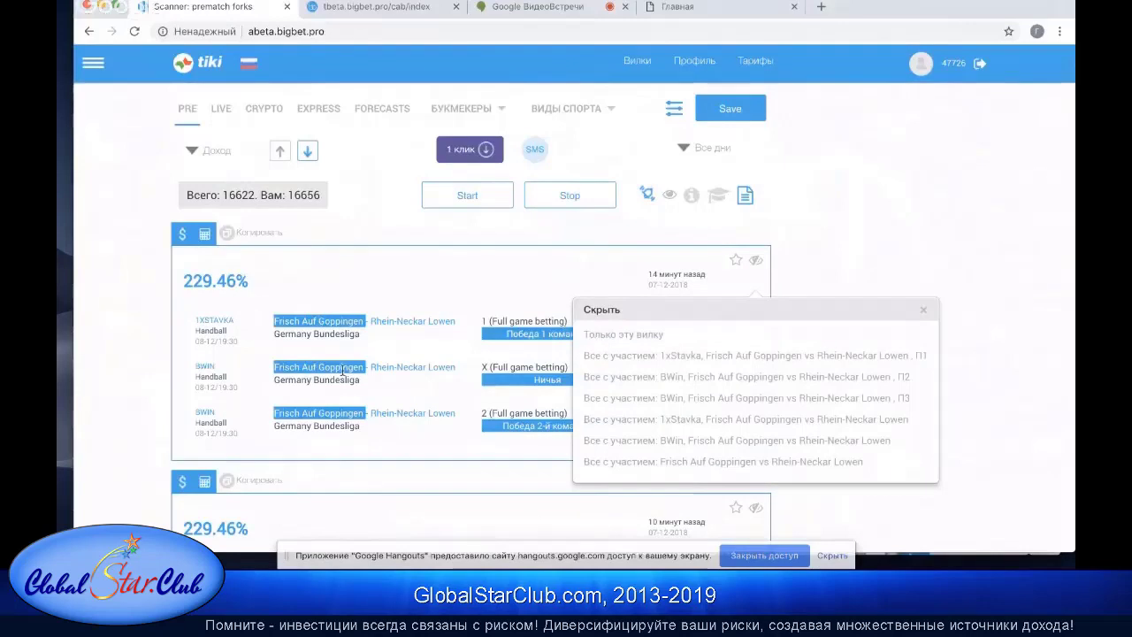
pyautogui.click(678, 377)
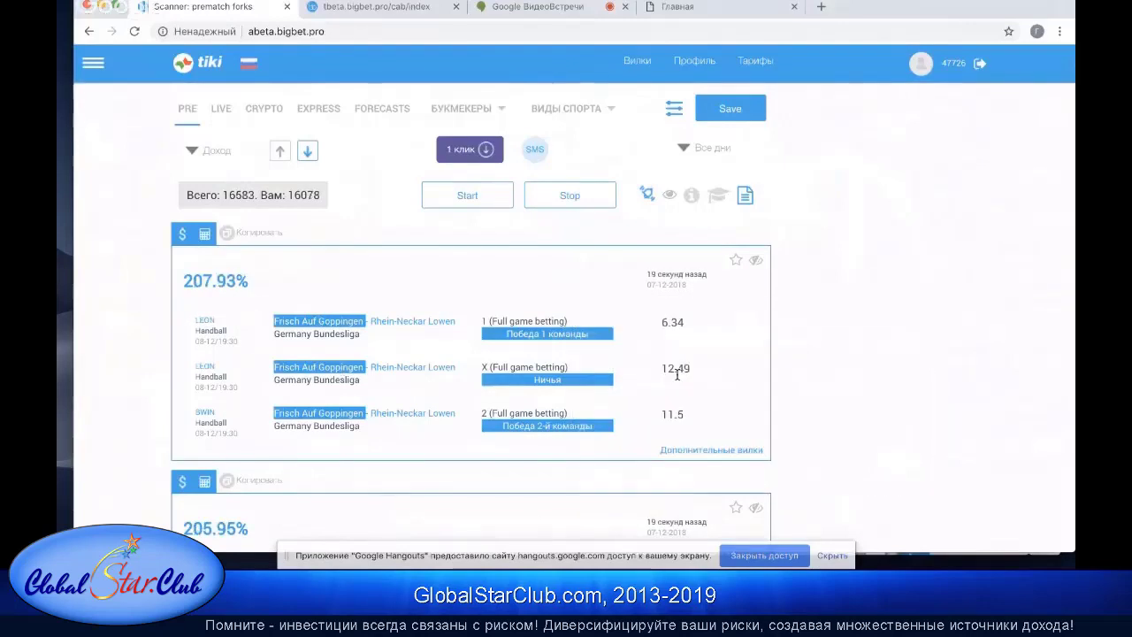
pyautogui.click(756, 263)
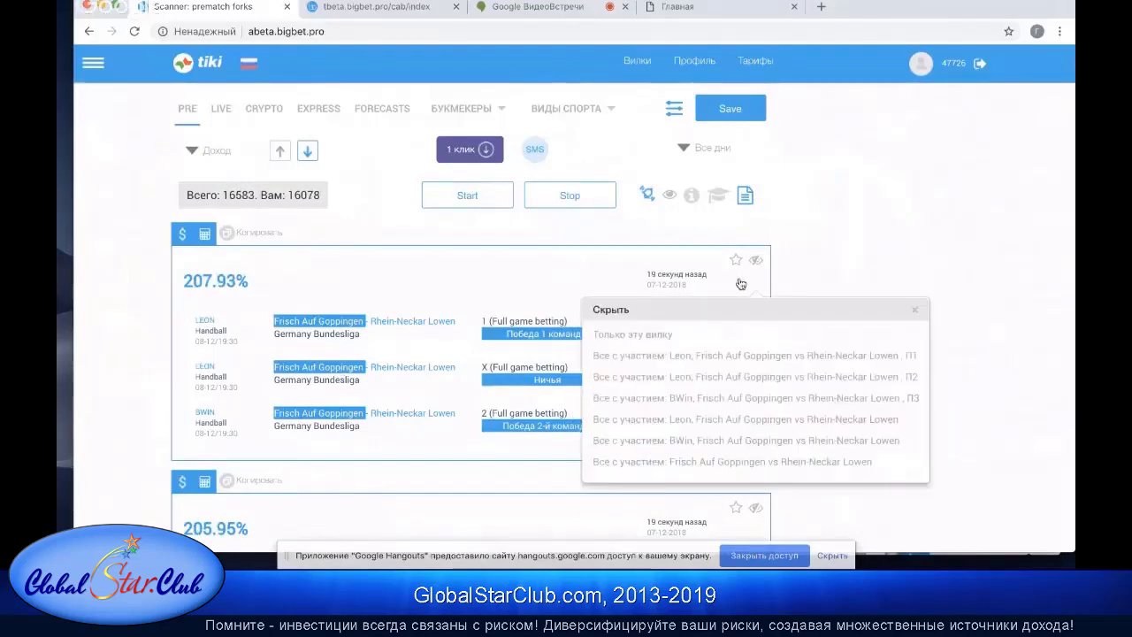
pyautogui.click(643, 420)
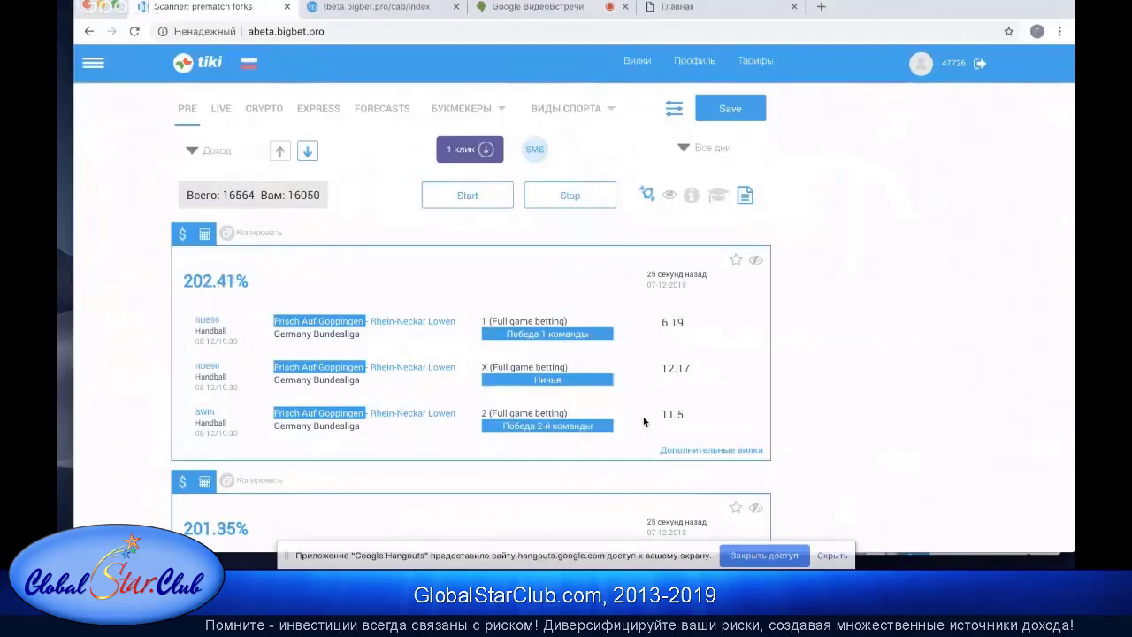
# Step: Hide every fork involving the match Frisch Auf Goppingen vs Rhein-Neckar Lowen, regardless of bookmaker
pyautogui.click(756, 263)
pyautogui.scroll(-1, 681, 419)
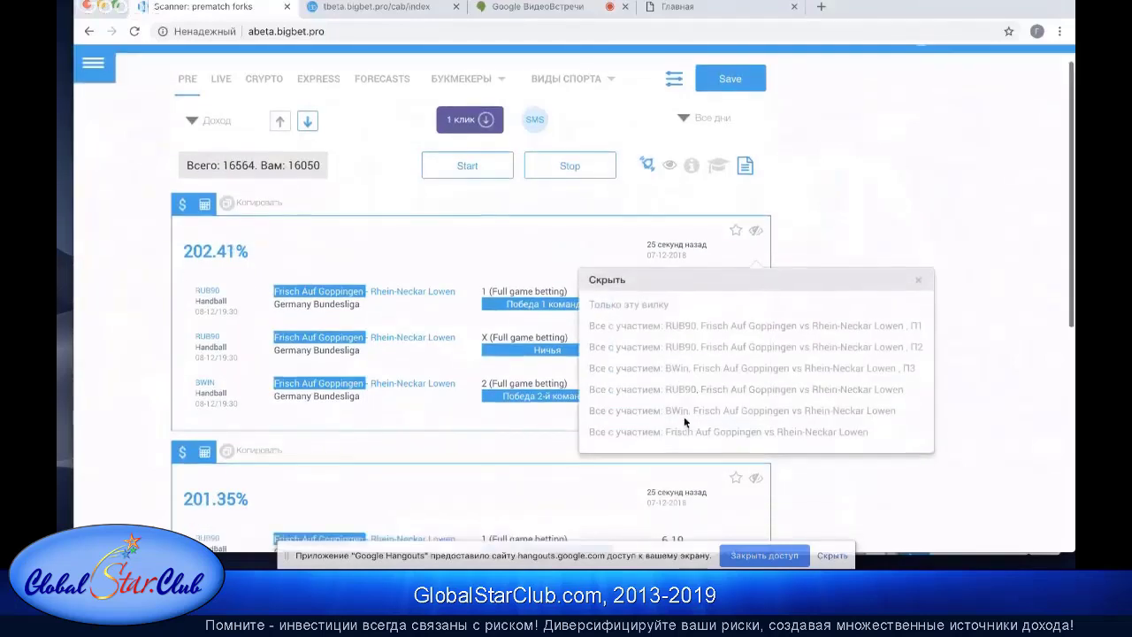
pyautogui.click(671, 431)
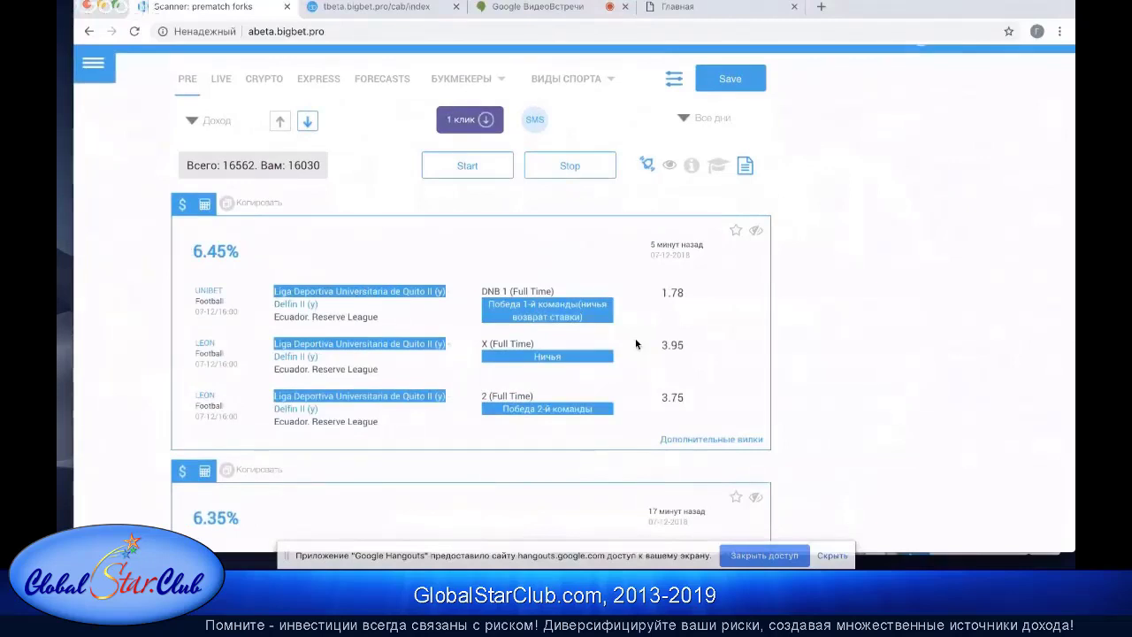
# Step: Cancel the match-level hiding of Frisch Auf Goppingen vs Rhein-Neckar Lowen in the list of hidden elements
pyautogui.scroll(1, 635, 344)
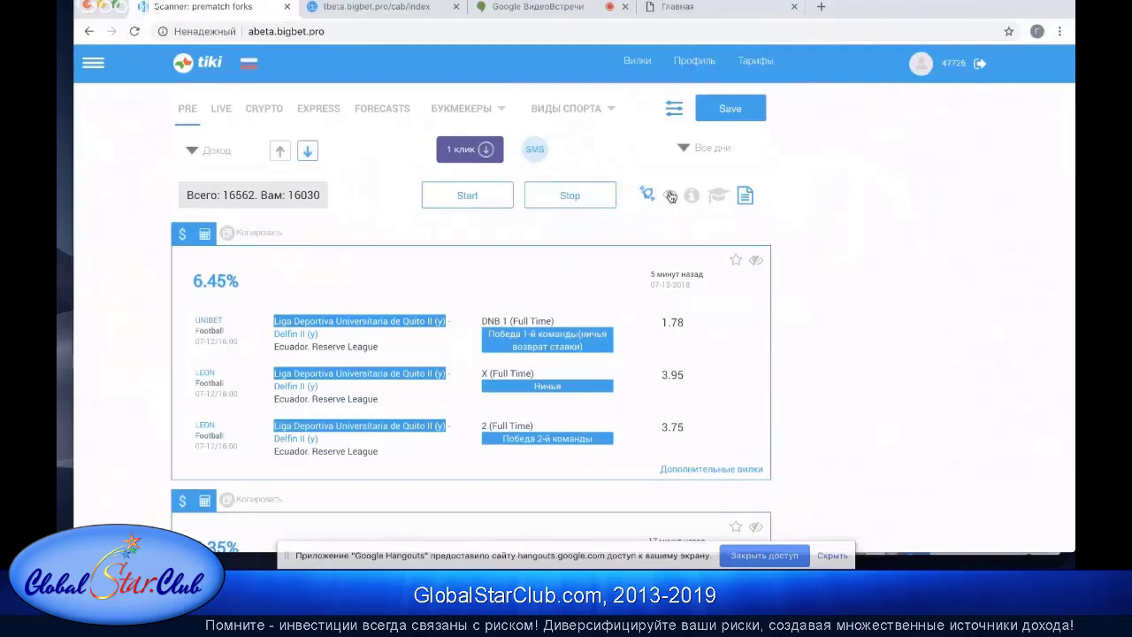
pyautogui.click(671, 197)
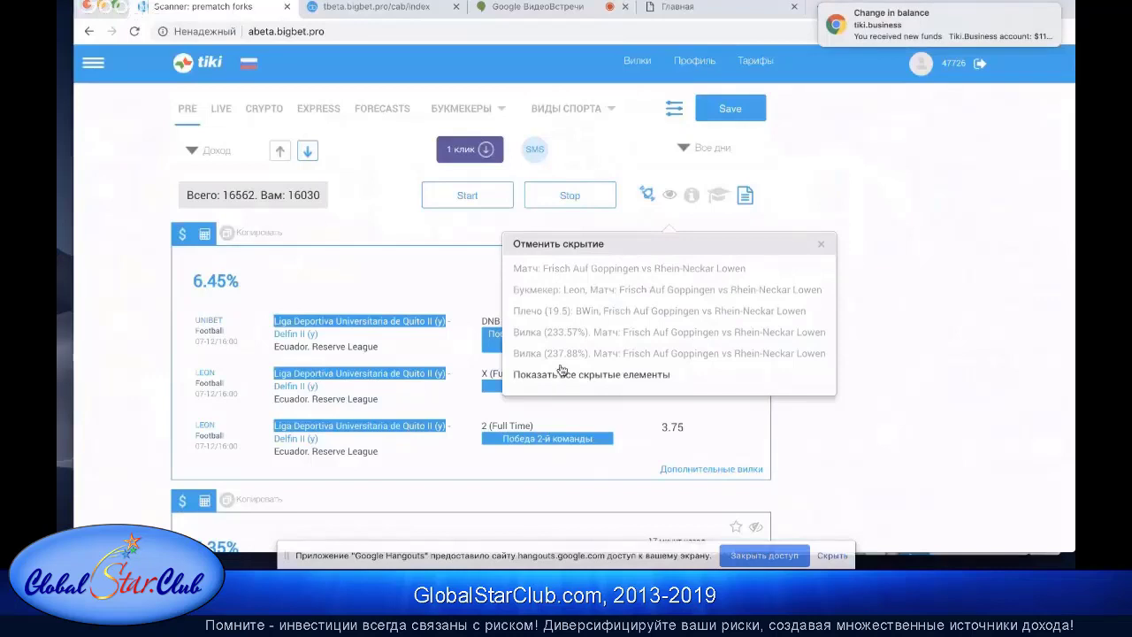
pyautogui.click(594, 275)
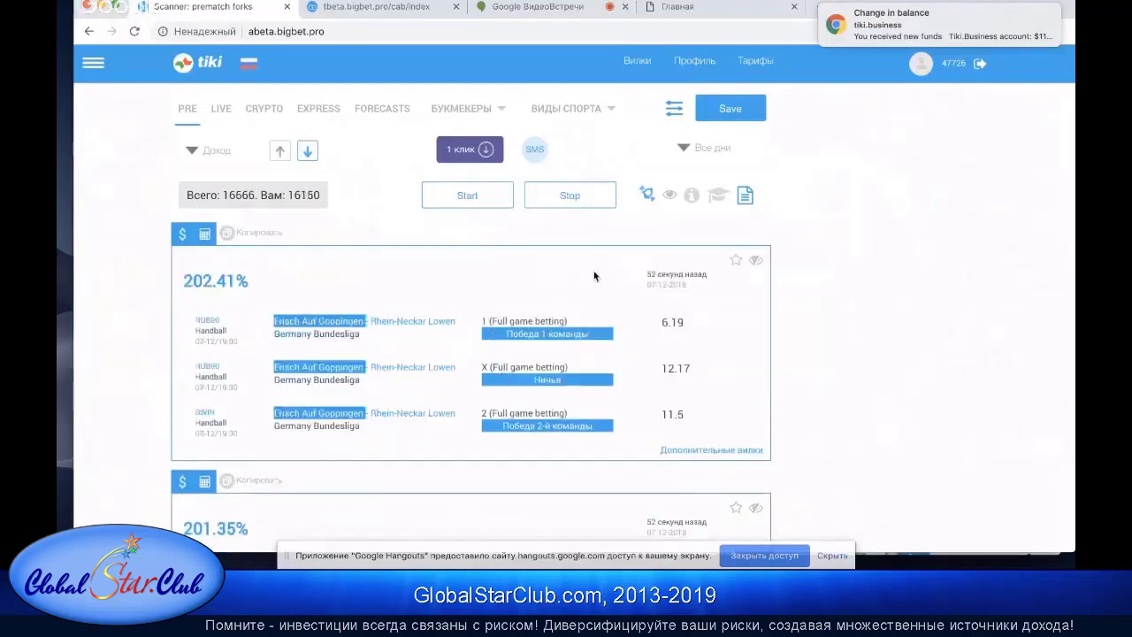
# Step: Open the hiding options for the 202.41% Frisch Auf Goppingen vs Rhein-Neckar Lowen handball fork
pyautogui.click(755, 264)
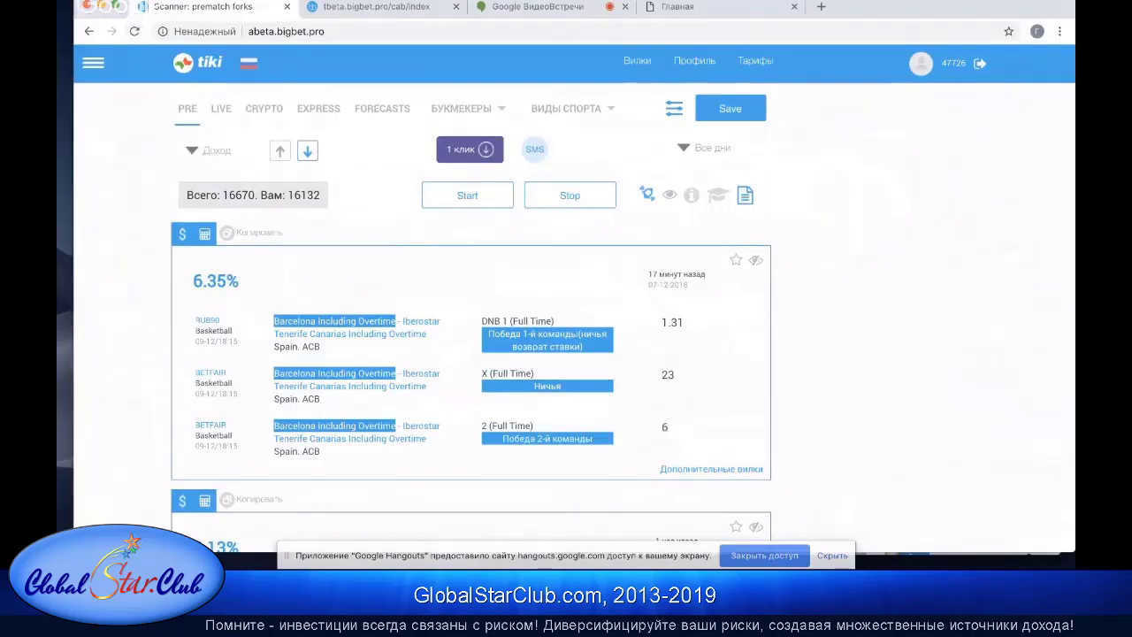
# Step: Inspect the prematch page's network requests in the browser developer tools, then close the tools
pyautogui.rightClick(799, 236)
pyautogui.click(849, 370)
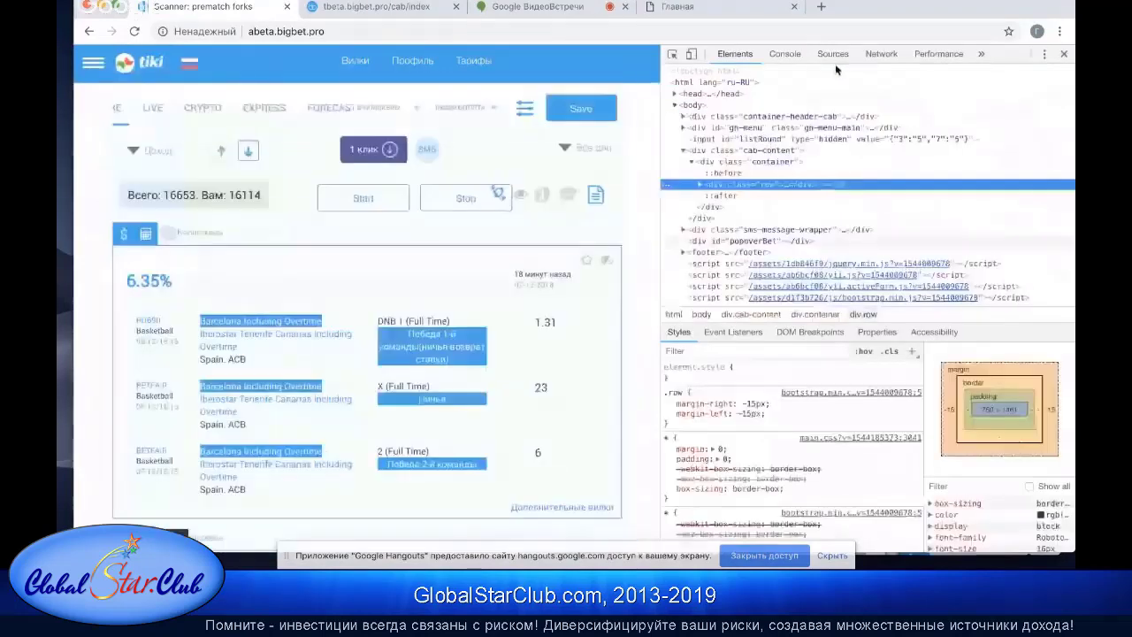
pyautogui.click(881, 54)
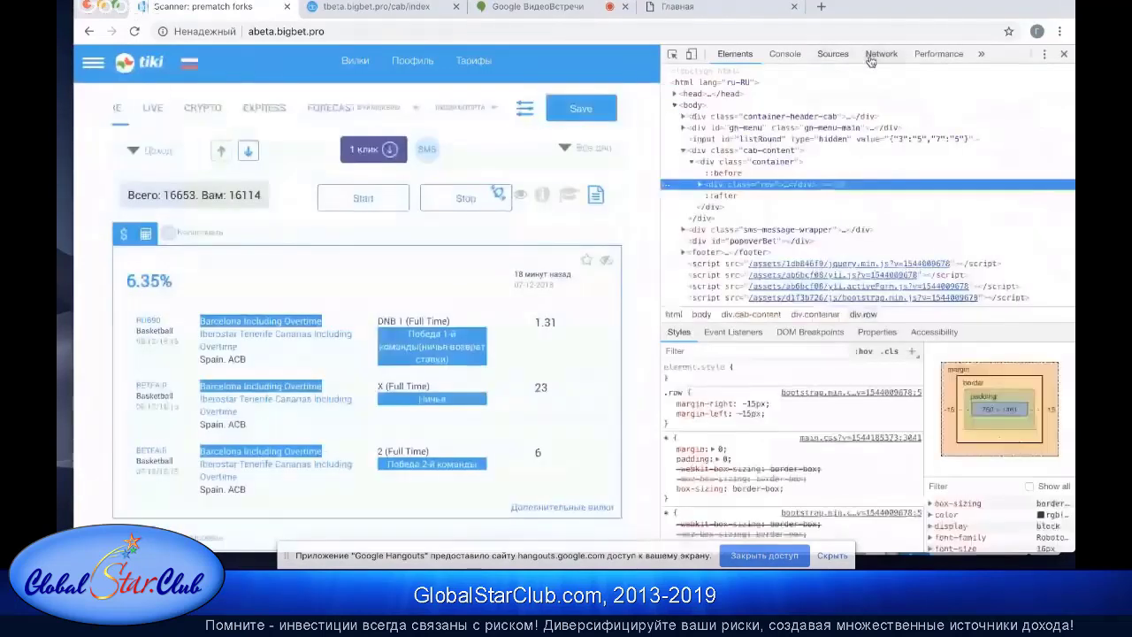
pyautogui.moveTo(95, 184)
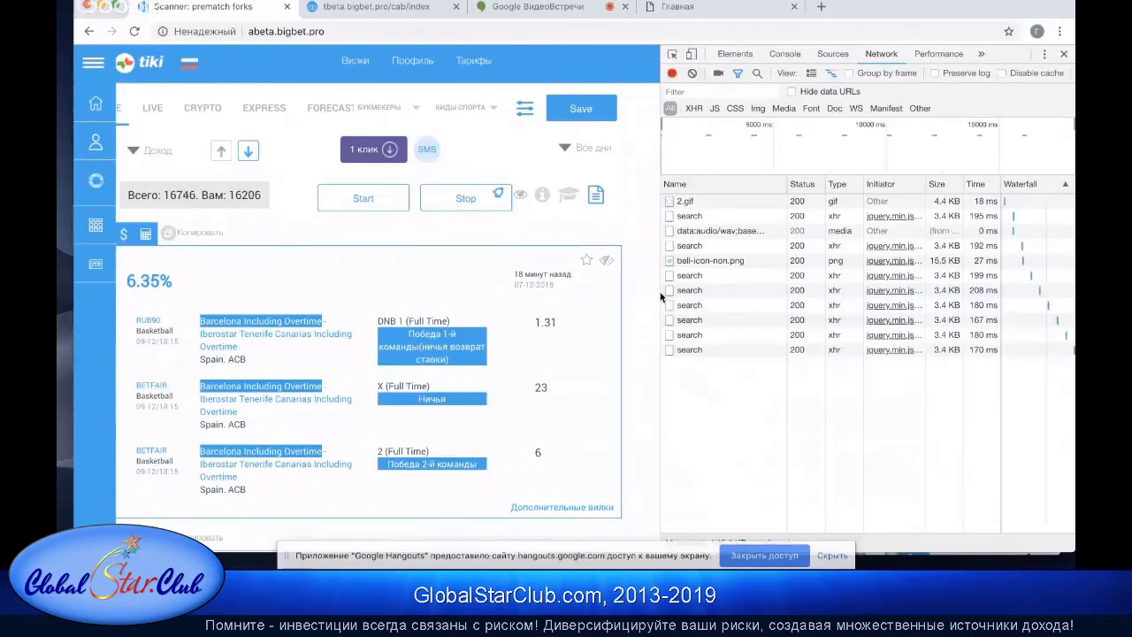
pyautogui.moveTo(660, 295); pyautogui.dragTo(760, 293)
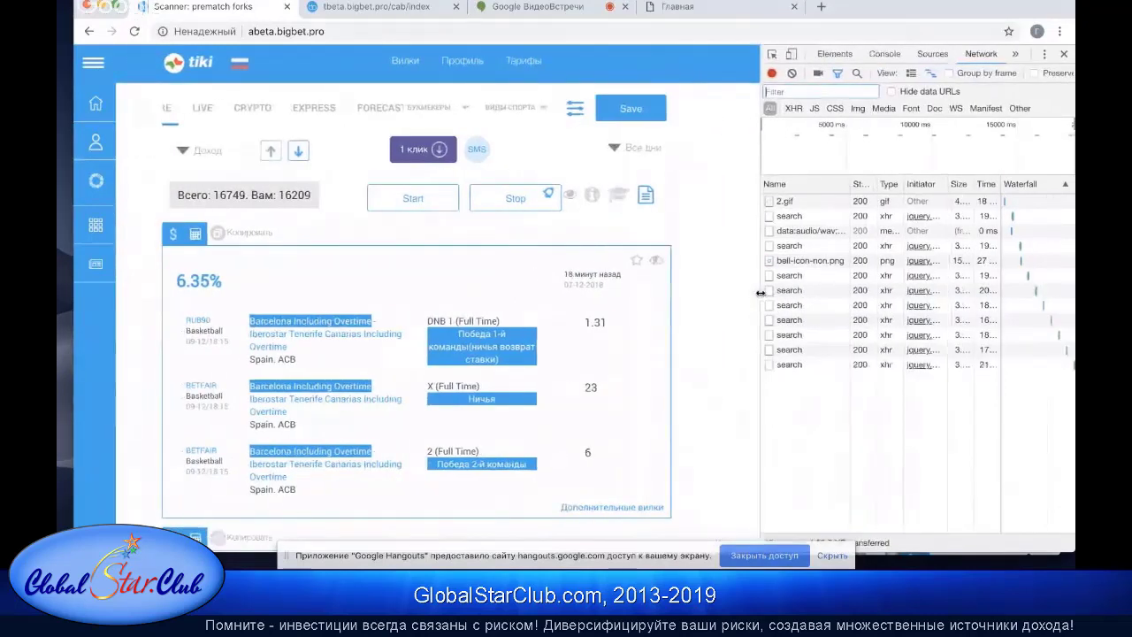
pyautogui.doubleClick(716, 309)
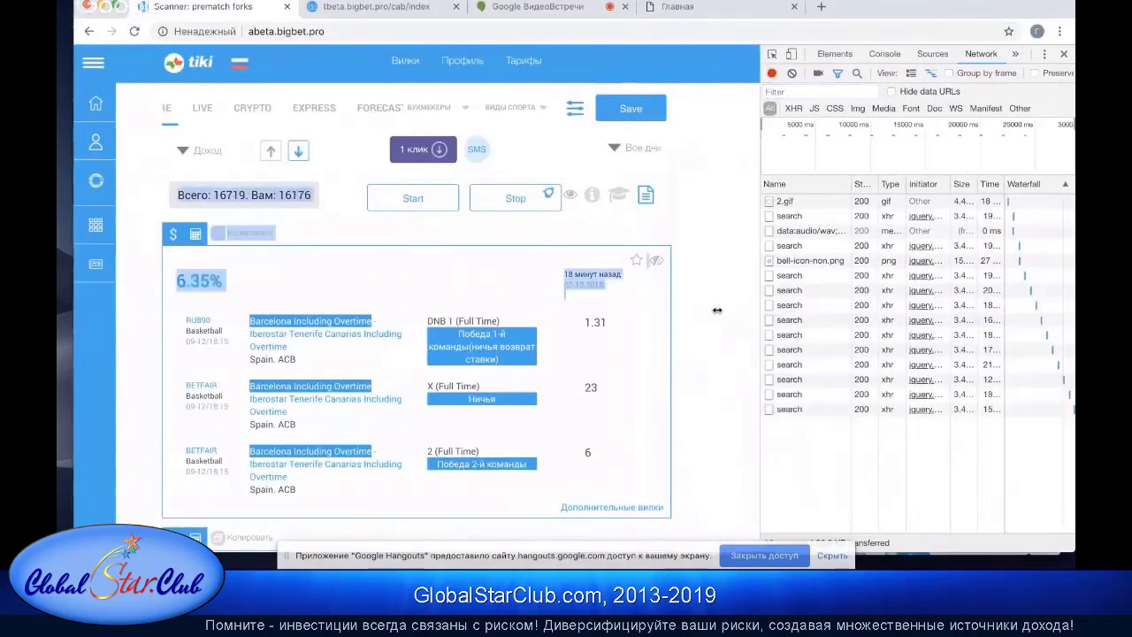
pyautogui.click(1064, 54)
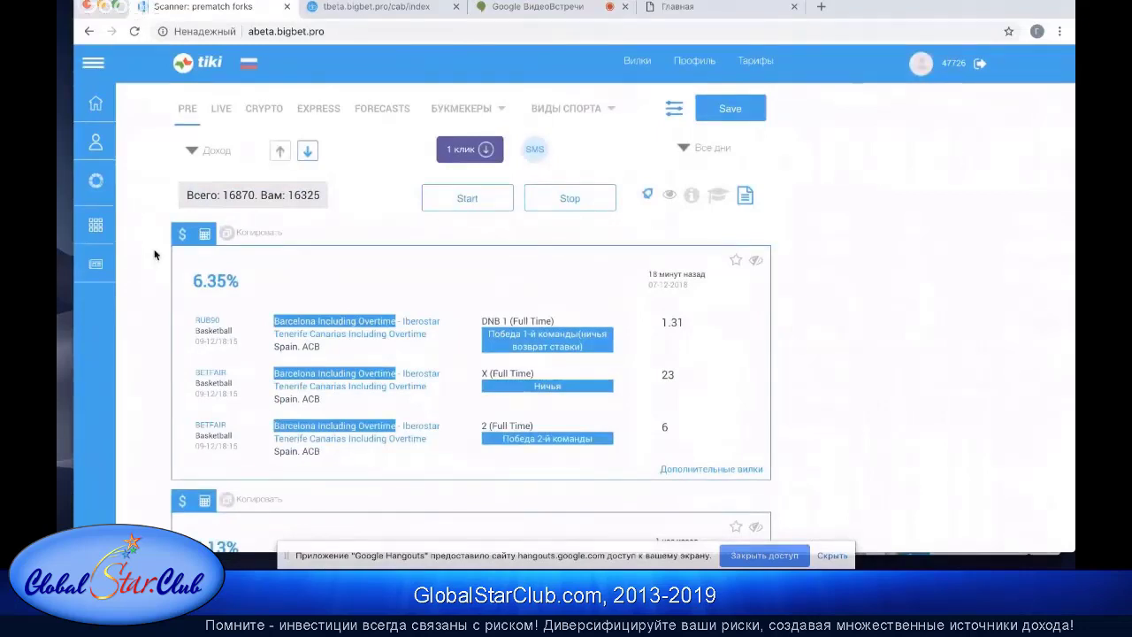
# Step: Open the live forks section, view its filter settings and collapse them again
pyautogui.click(222, 110)
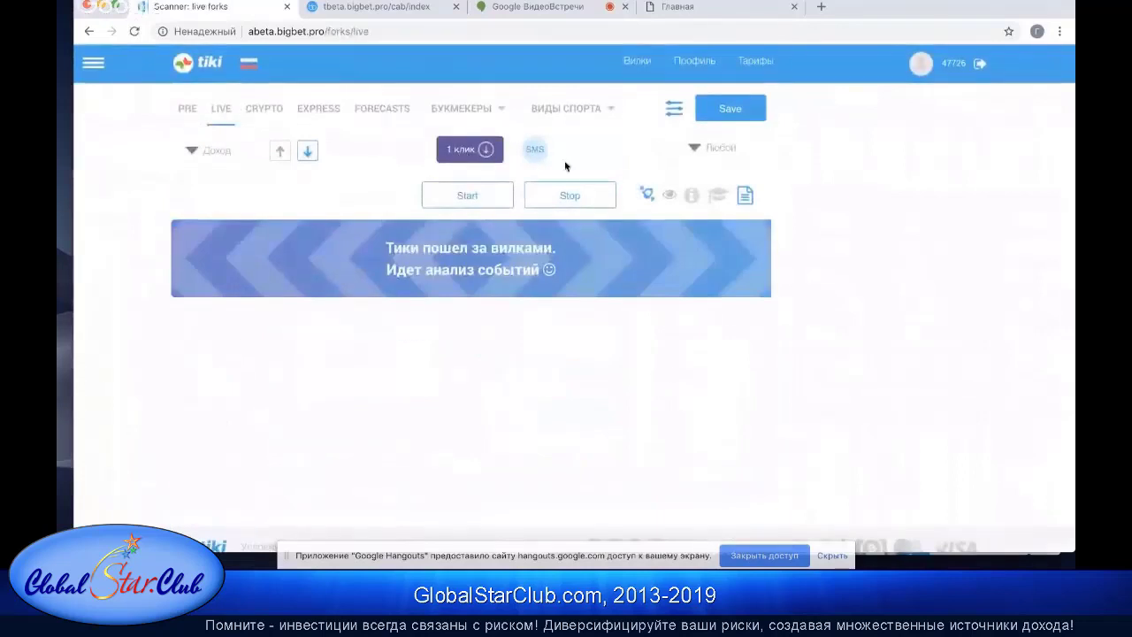
pyautogui.click(676, 109)
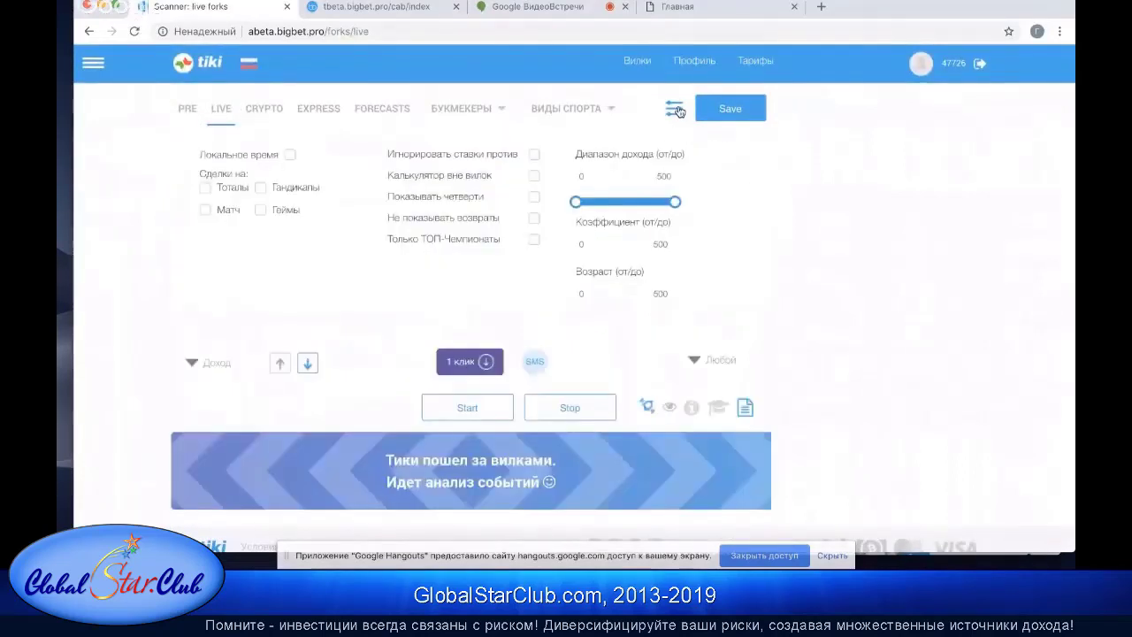
pyautogui.click(676, 110)
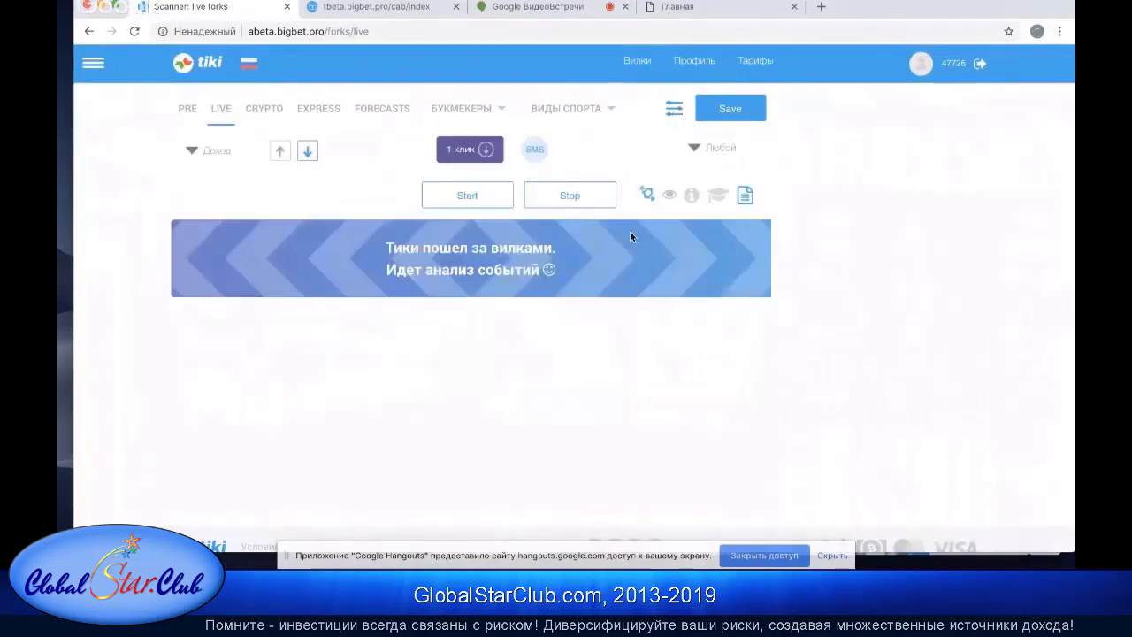
pyautogui.click(744, 115)
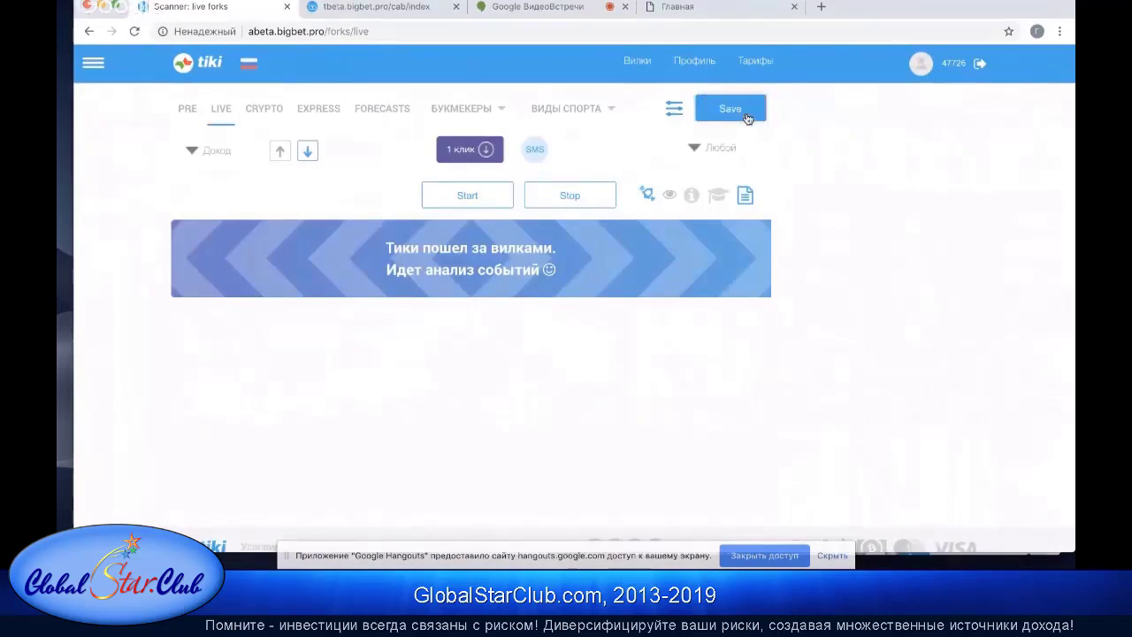
pyautogui.click(675, 109)
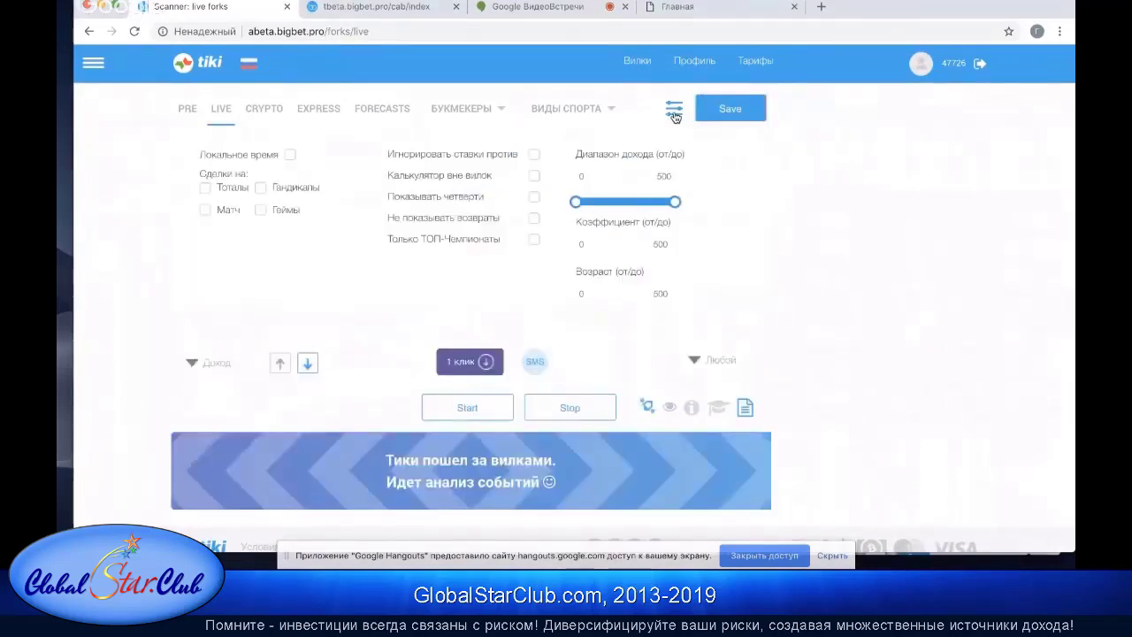
pyautogui.click(674, 112)
# Step: Toggle the whole-list option for both bookmakers and sports in the live forks filter and save the settings
pyautogui.click(434, 109)
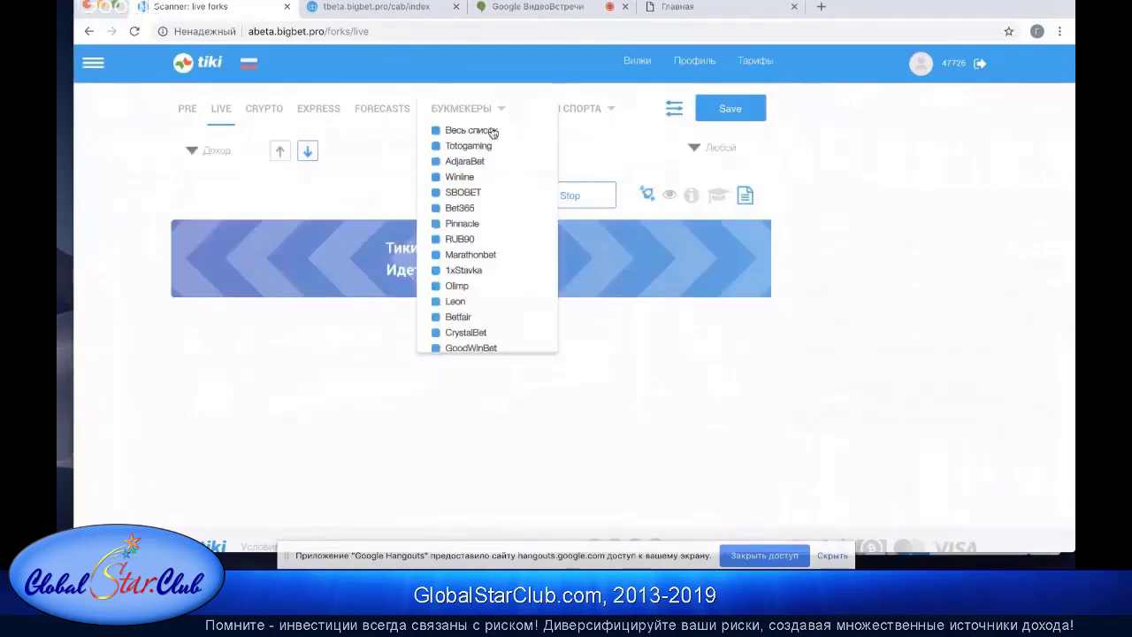
pyautogui.scroll(3, 502, 234)
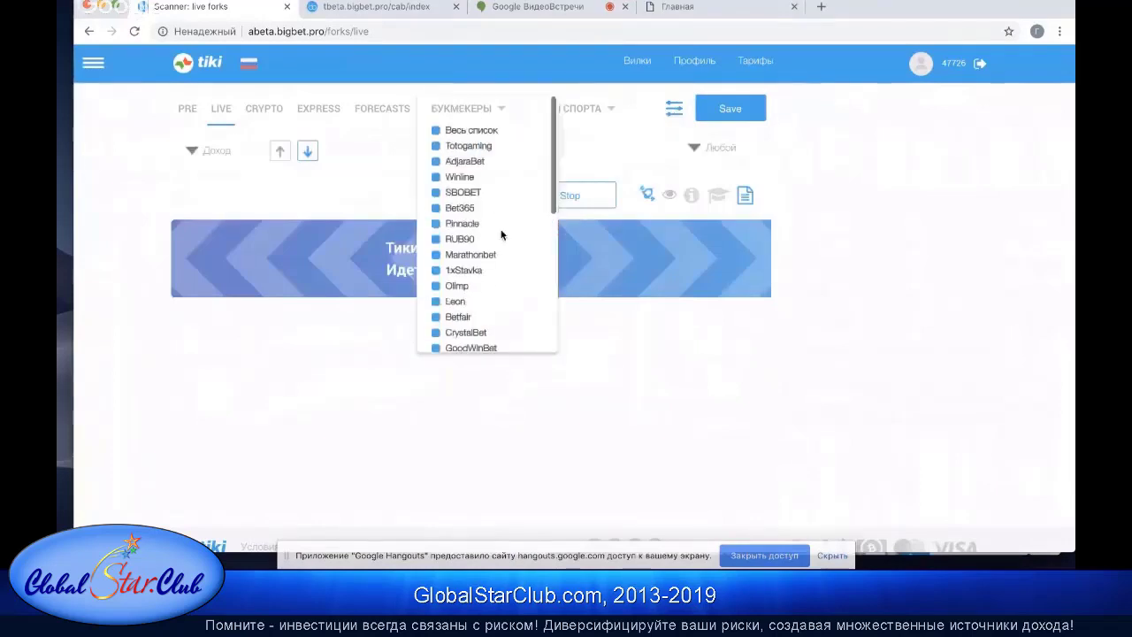
pyautogui.click(460, 131)
pyautogui.click(603, 112)
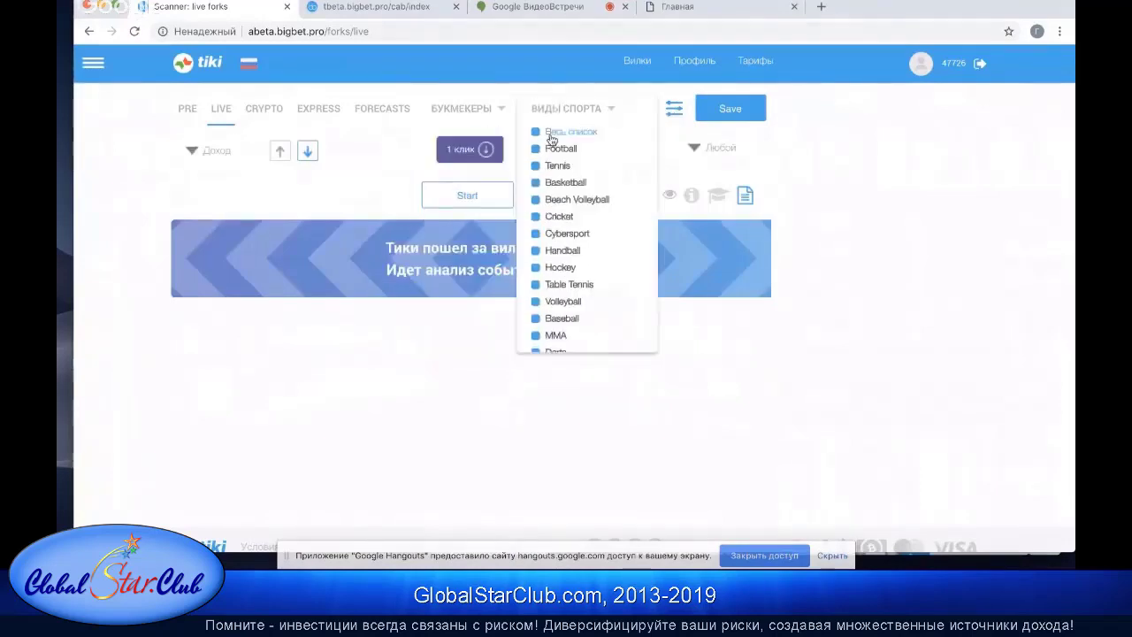
pyautogui.click(550, 134)
pyautogui.click(729, 107)
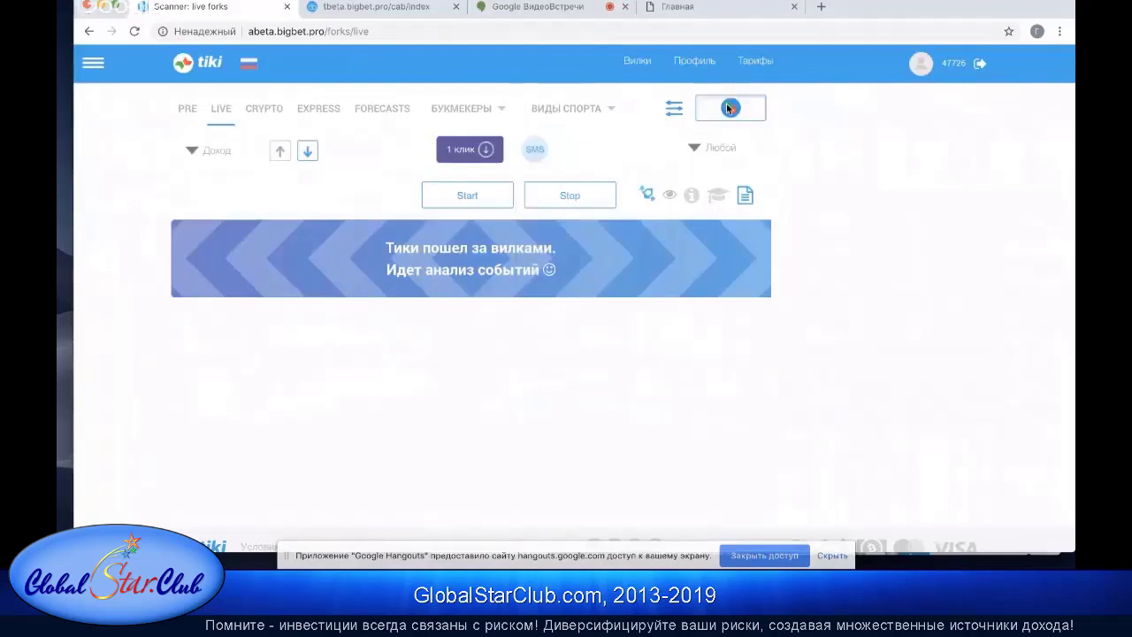
# Step: Set the upper limit of the income range in the live forks filter settings to 100
pyautogui.click(674, 108)
pyautogui.doubleClick(665, 177)
pyautogui.write('1')
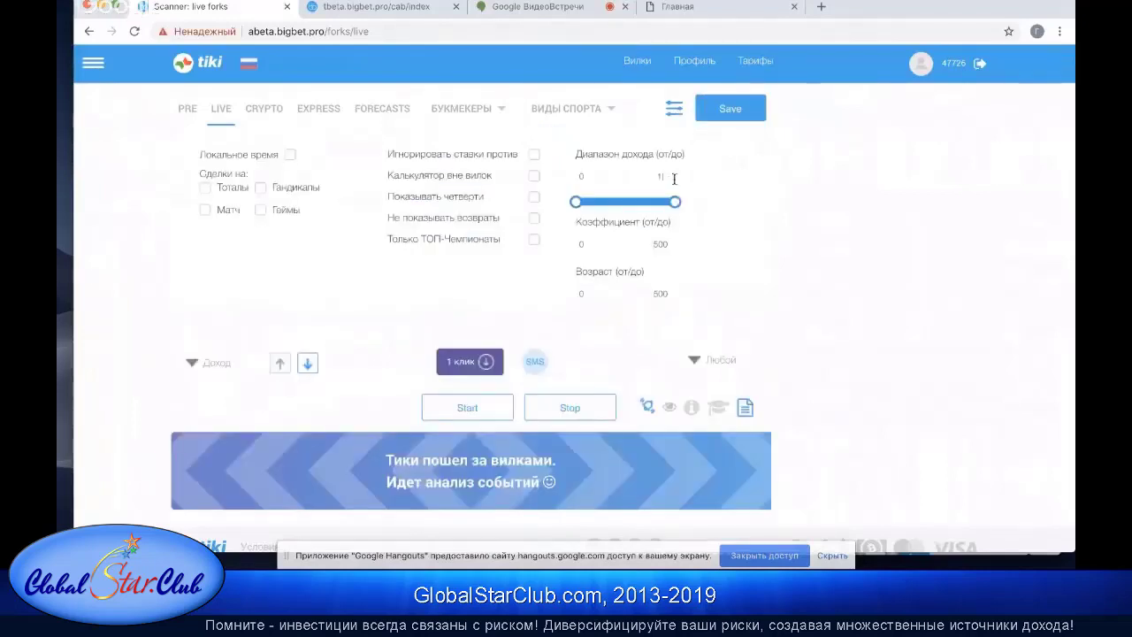
pyautogui.write('00')
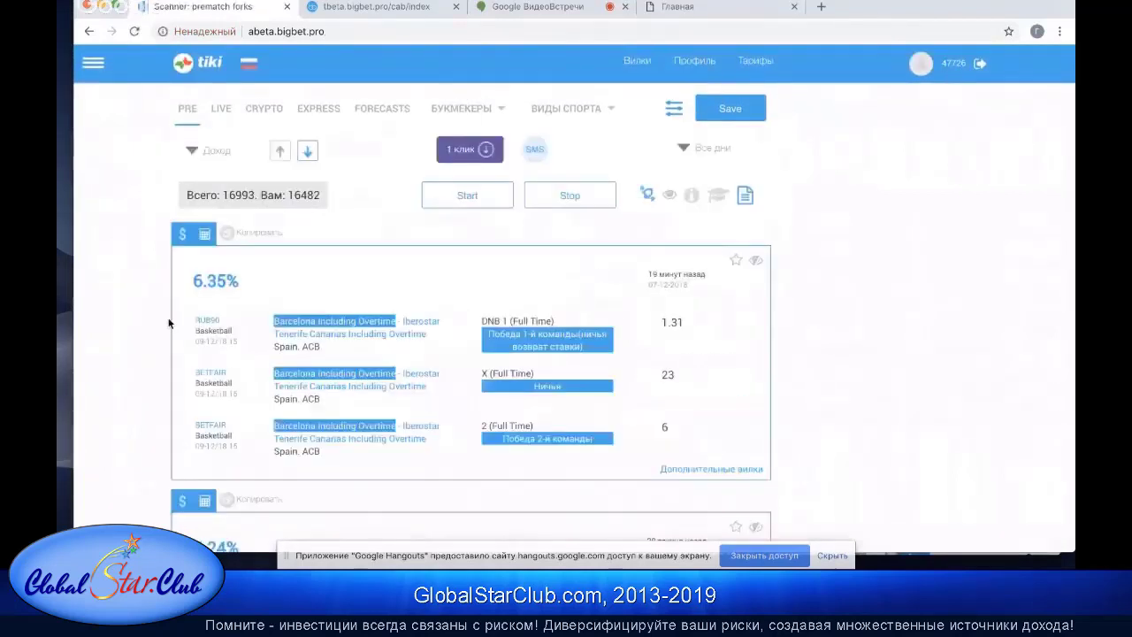
# Step: Return to the prematch section and look through the forks listed there
pyautogui.scroll(-2, 168, 322)
pyautogui.scroll(3, 168, 323)
pyautogui.moveTo(98, 206)
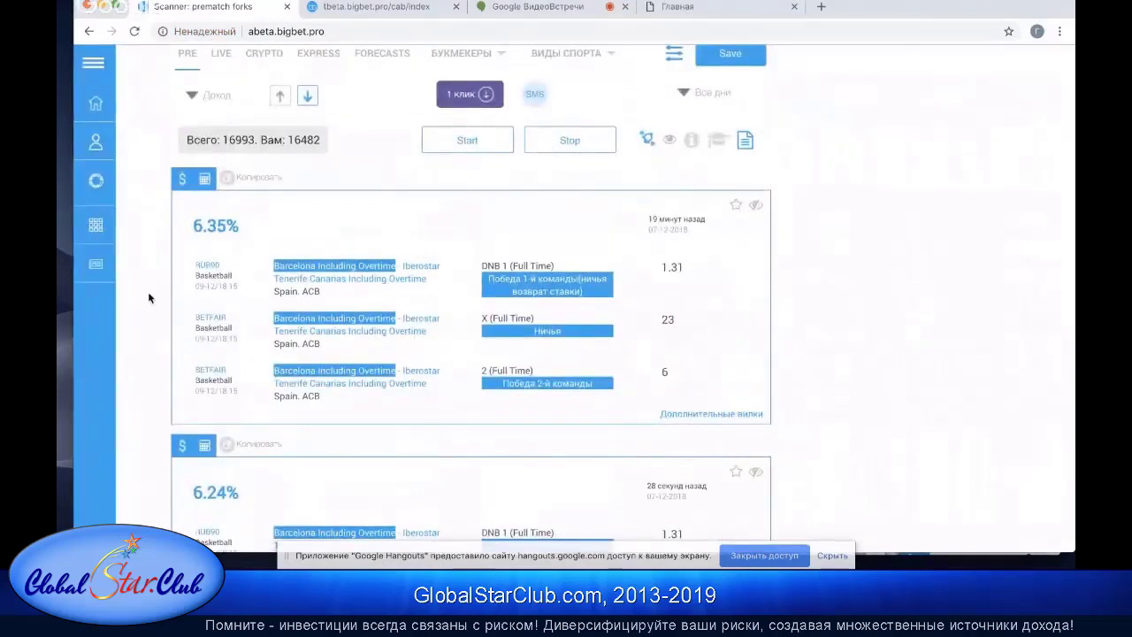
pyautogui.scroll(-1, 149, 298)
pyautogui.scroll(1, 149, 298)
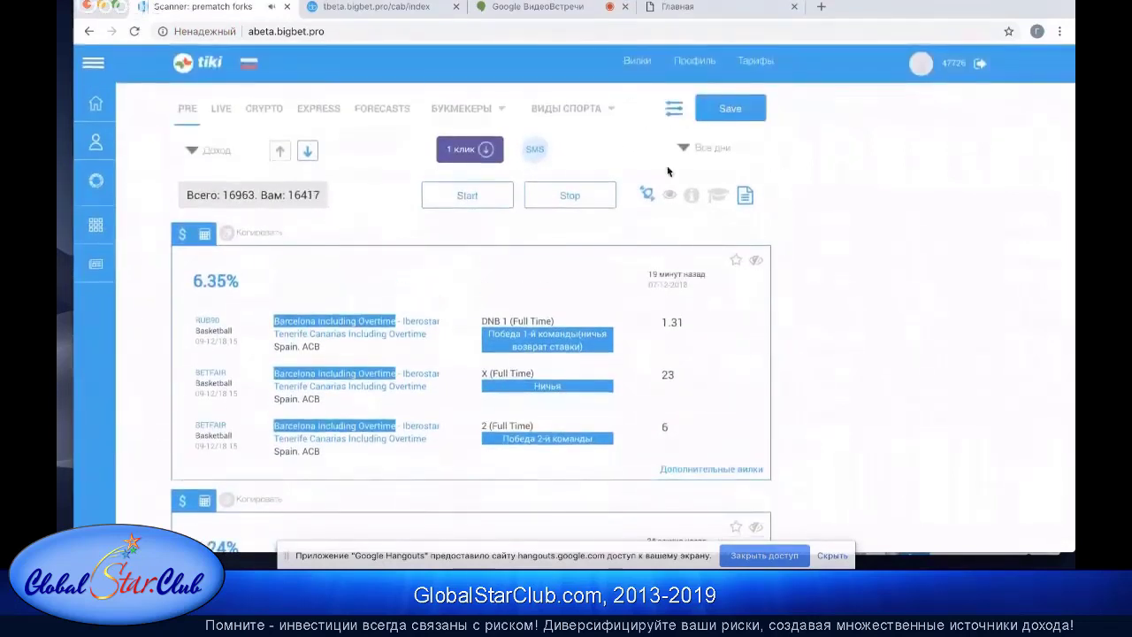
pyautogui.scroll(-2, 654, 370)
pyautogui.scroll(1, 652, 368)
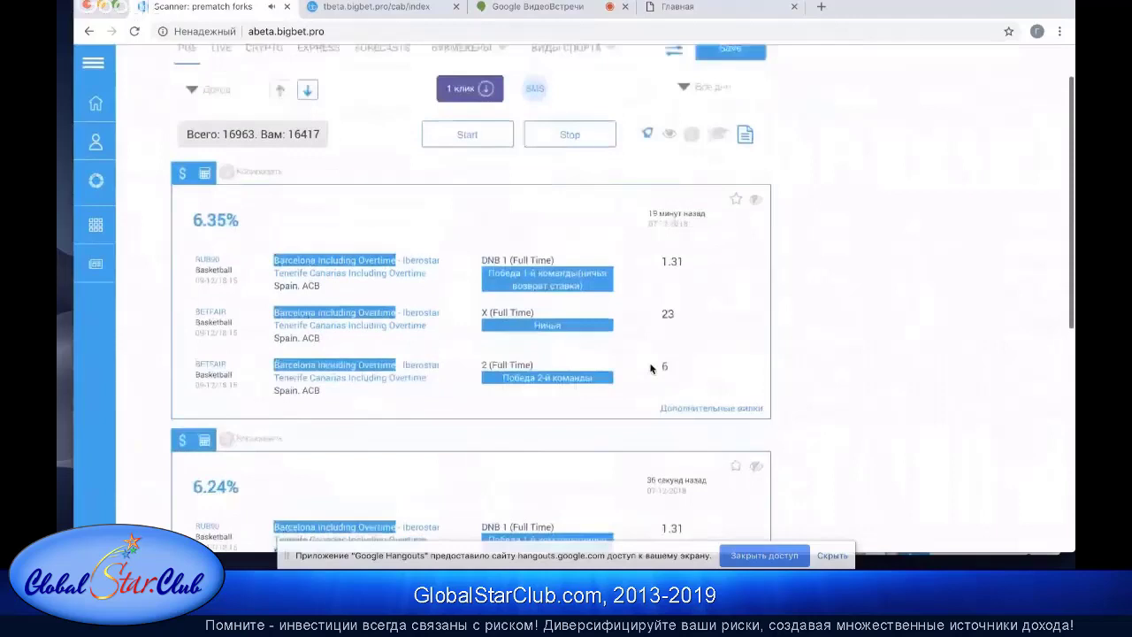
pyautogui.scroll(-3, 715, 275)
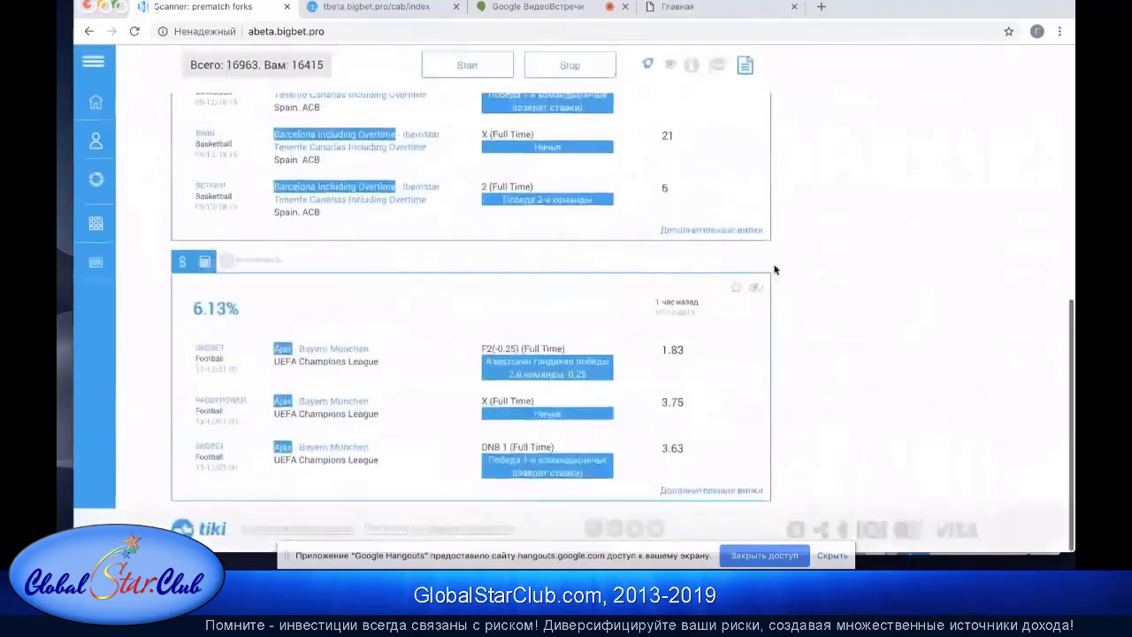
pyautogui.scroll(1, 772, 270)
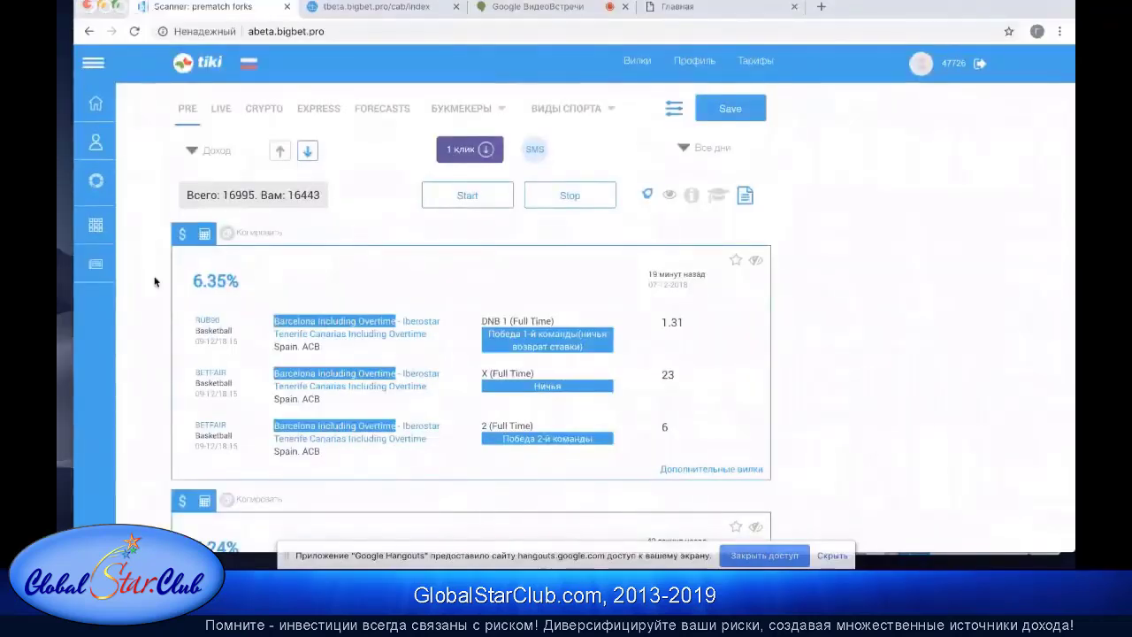
# Step: Mark the 6.35% Barcelona vs Iberostar Tenerife basketball fork as a favourite and view its stake calculator
pyautogui.click(735, 262)
pyautogui.scroll(-3, 808, 328)
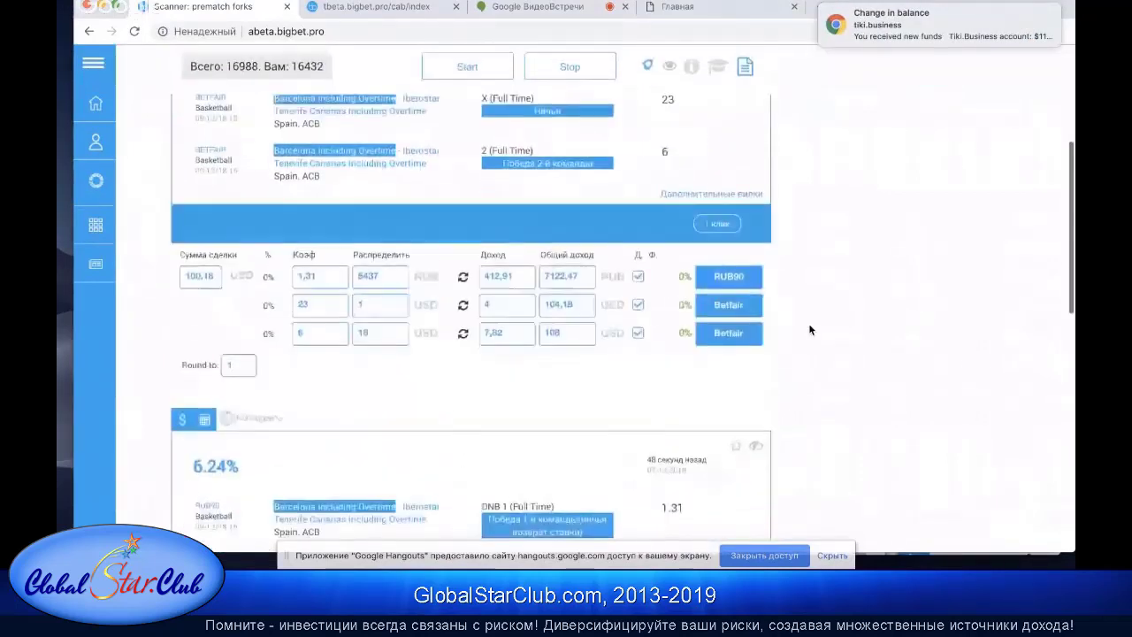
pyautogui.scroll(2, 488, 442)
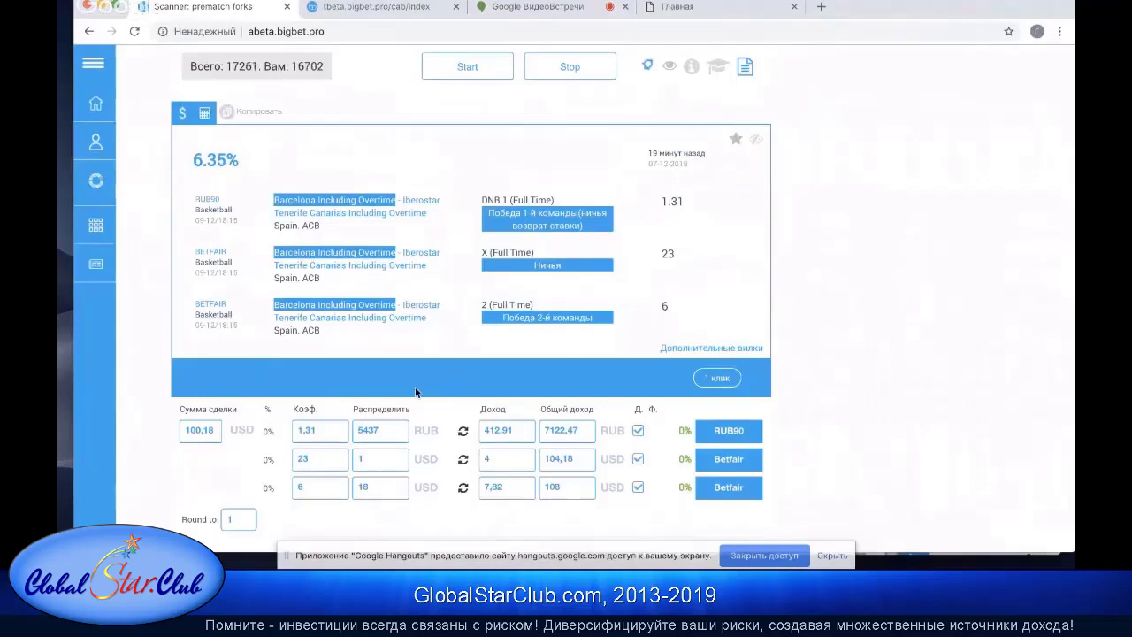
# Step: Copy the RUB90 coefficient from the stake calculator of the 6.35% basketball fork
pyautogui.click(322, 432)
pyautogui.rightClick(317, 430)
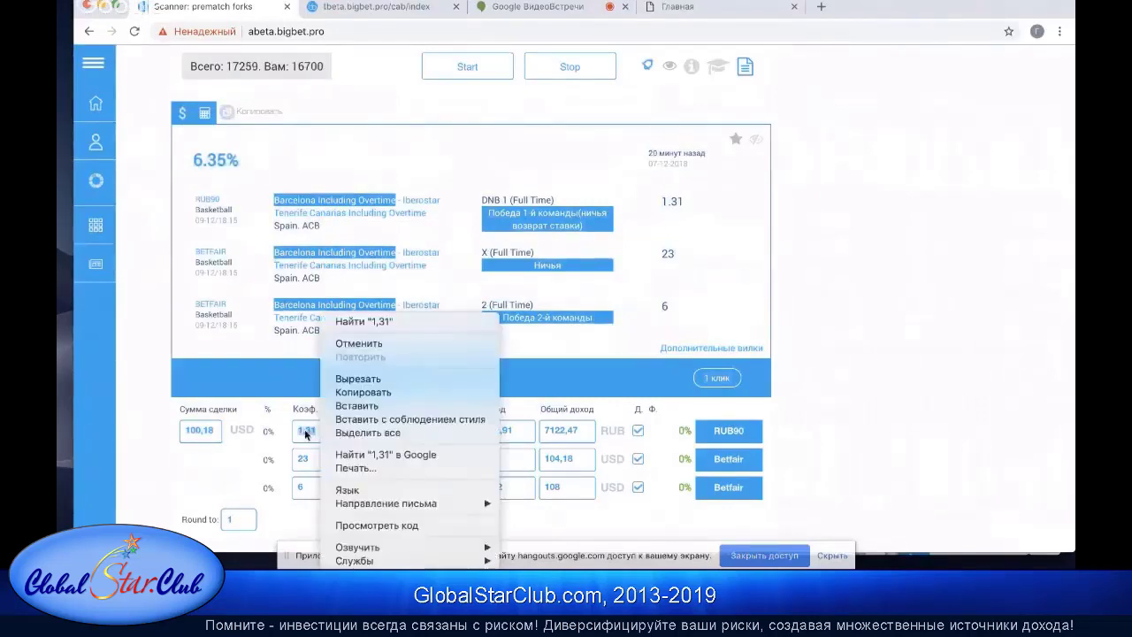
pyautogui.click(340, 397)
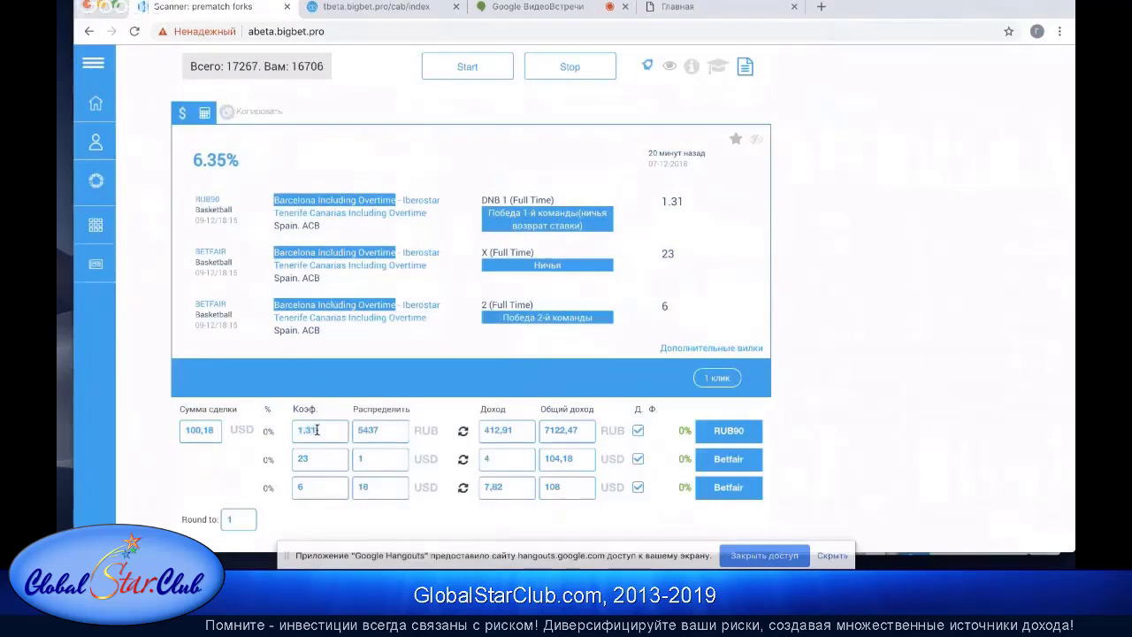
pyautogui.click(337, 431)
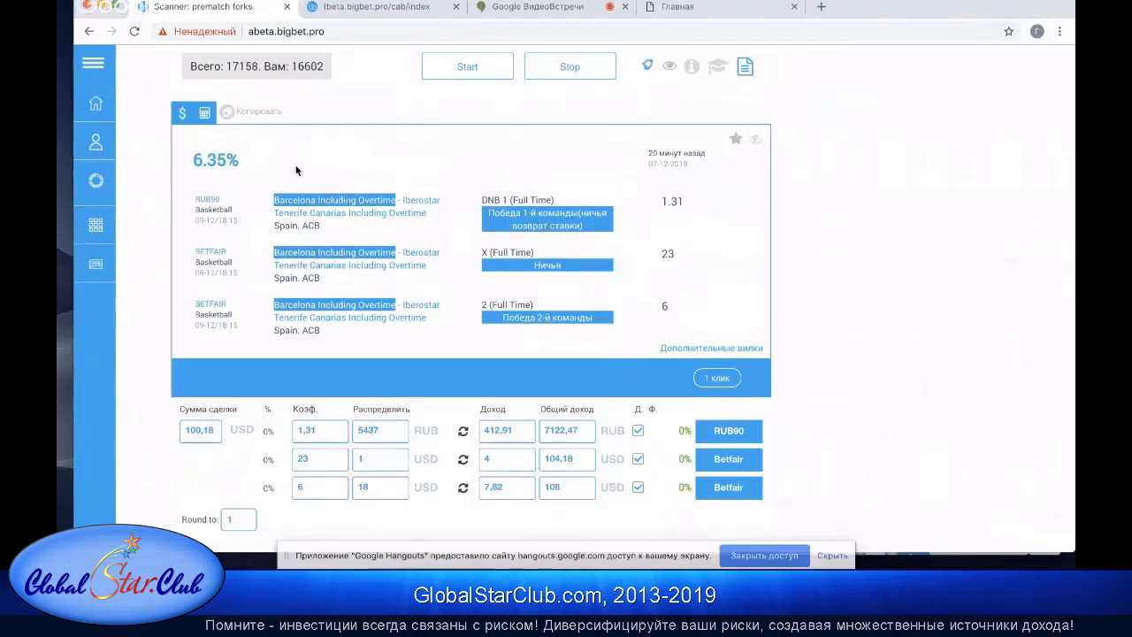
# Step: Replace the favourite 6.35% basketball fork with the 6.13% Ajax vs Bayern Munchen football fork
pyautogui.scroll(-3, 589, 312)
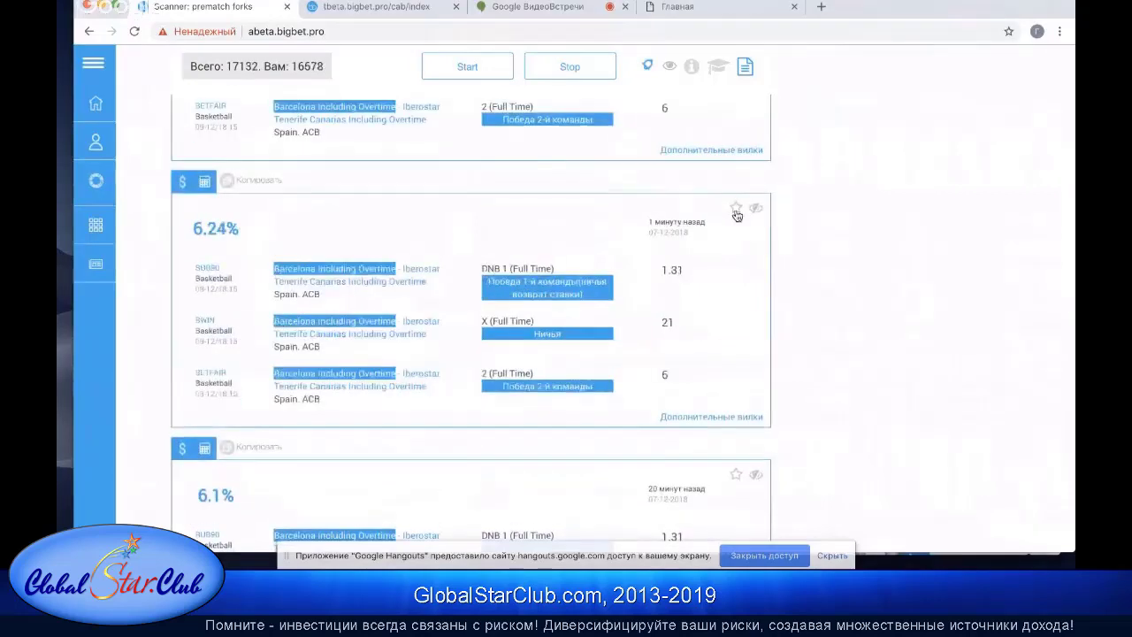
pyautogui.scroll(4, 737, 215)
pyautogui.scroll(-1, 582, 319)
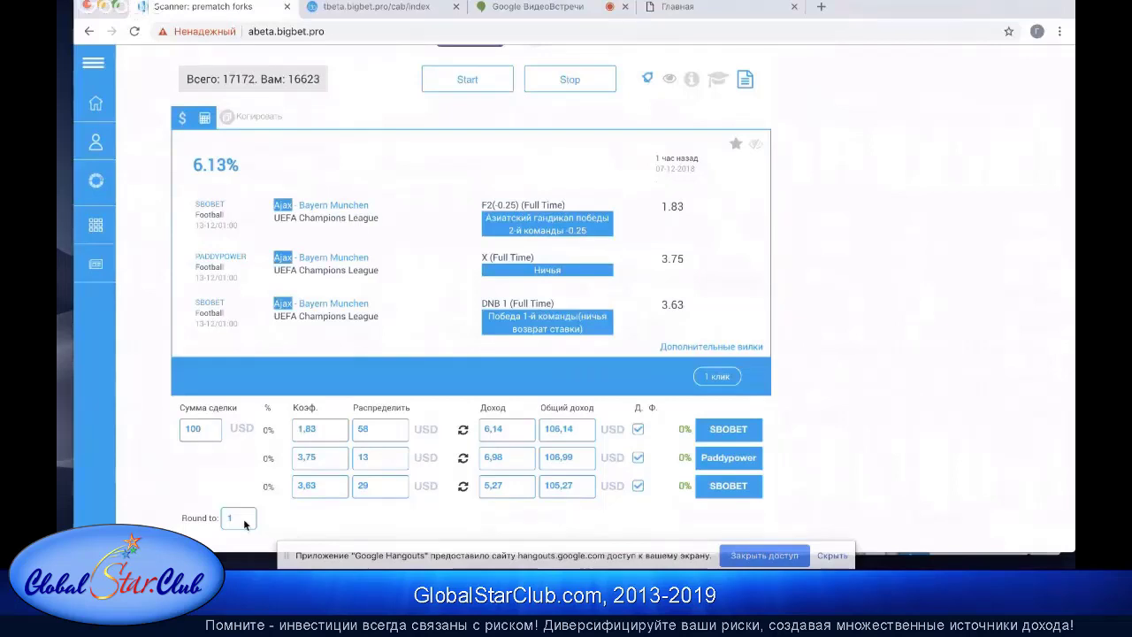
# Step: Examine the stake rounding choices in the calculator of the 6.13% Ajax vs Bayern Munchen fork
pyautogui.scroll(-1, 275, 472)
pyautogui.click(238, 450)
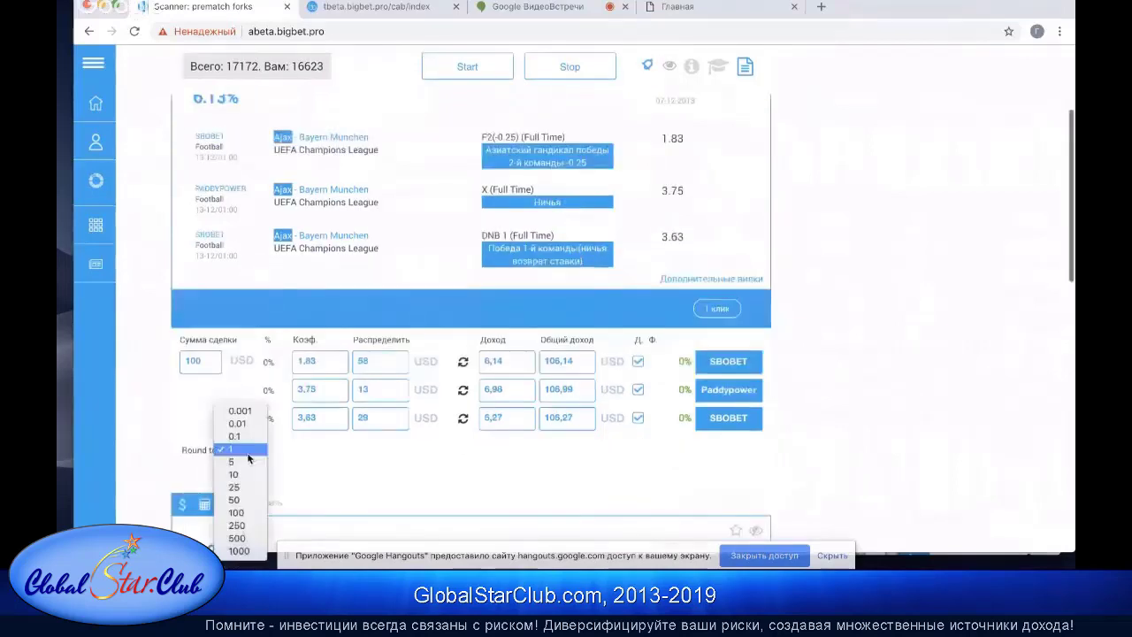
pyautogui.click(239, 451)
pyautogui.click(239, 450)
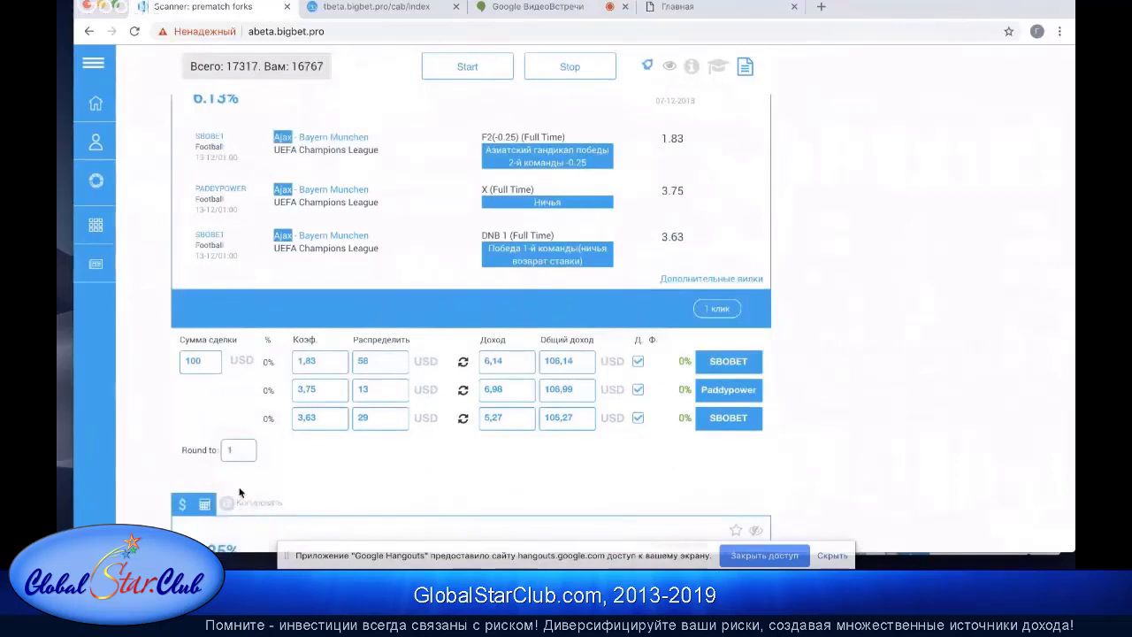
pyautogui.click(237, 450)
pyautogui.scroll(1, 250, 436)
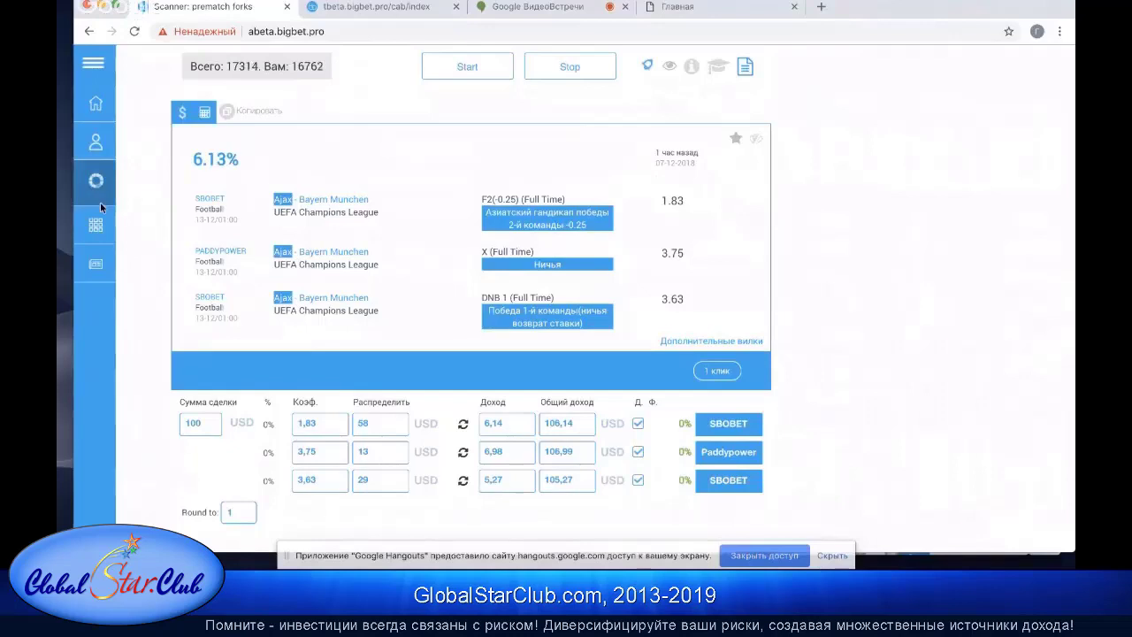
pyautogui.click(231, 513)
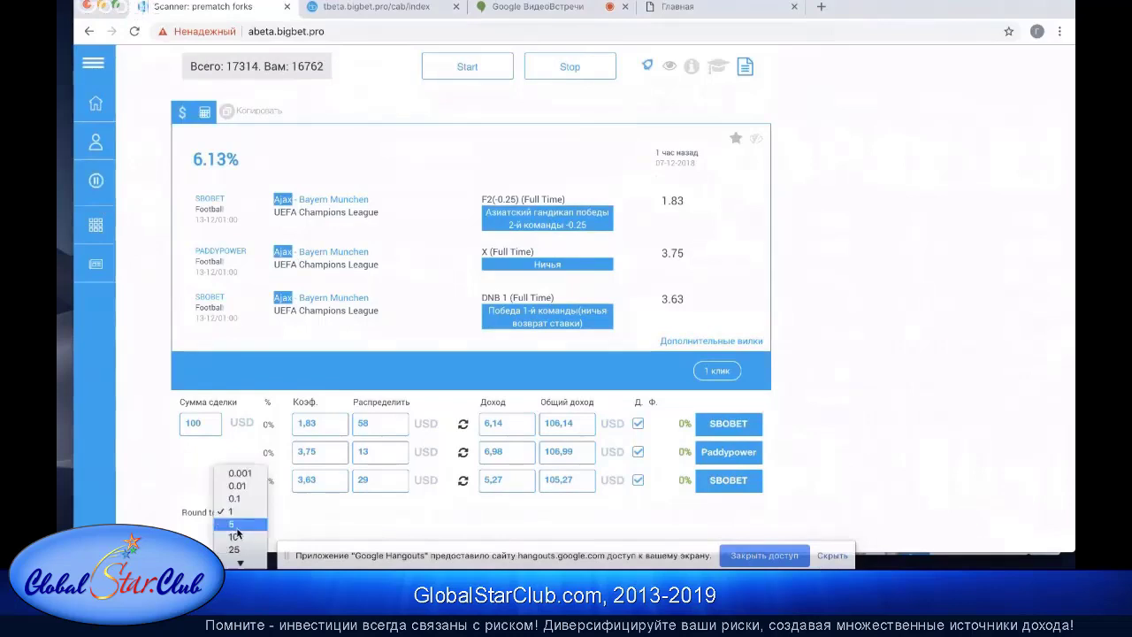
pyautogui.click(237, 543)
pyautogui.scroll(-1, 279, 504)
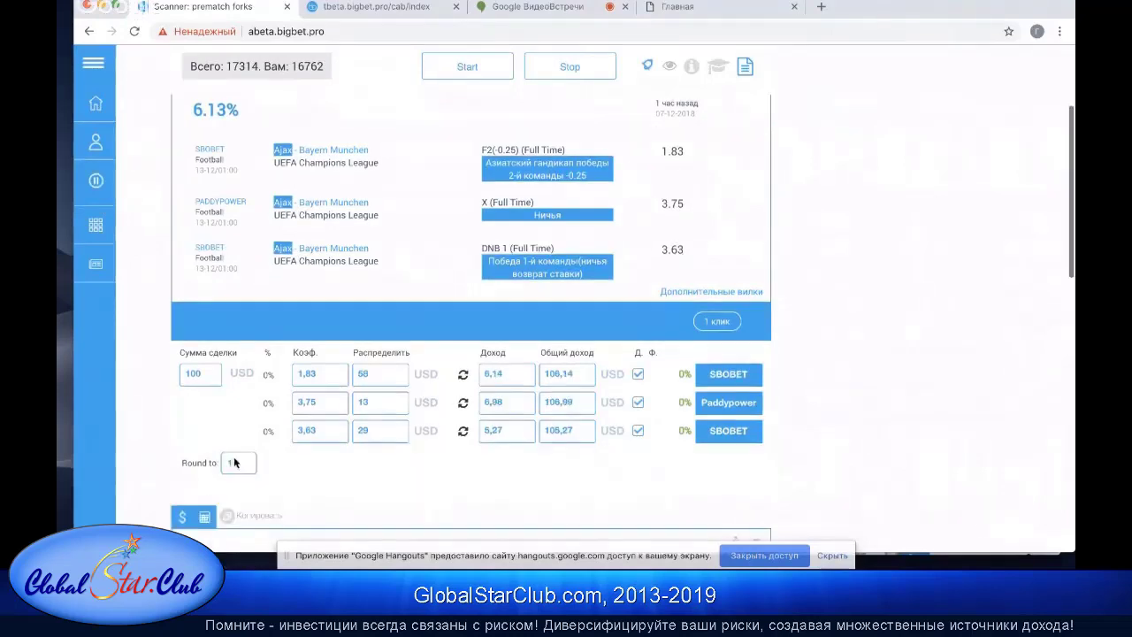
# Step: Check the Round to values of the 6.13% fork's calculator once more, keeping the stake rounding at 1
pyautogui.click(233, 462)
pyautogui.press('Escape')
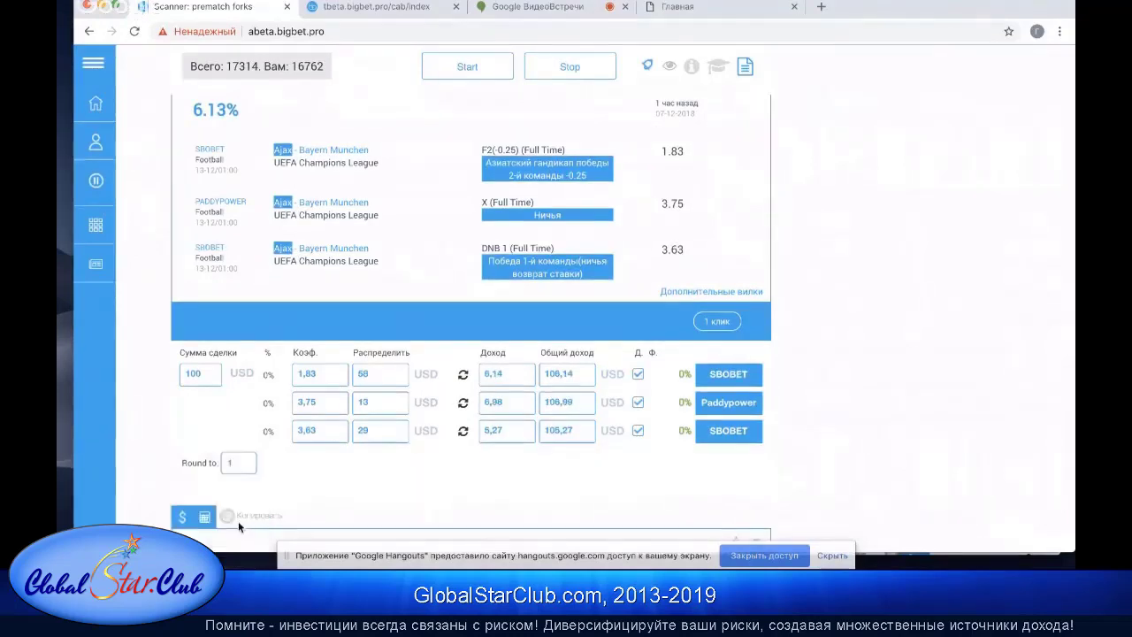
pyautogui.click(243, 466)
pyautogui.click(242, 463)
pyautogui.click(242, 464)
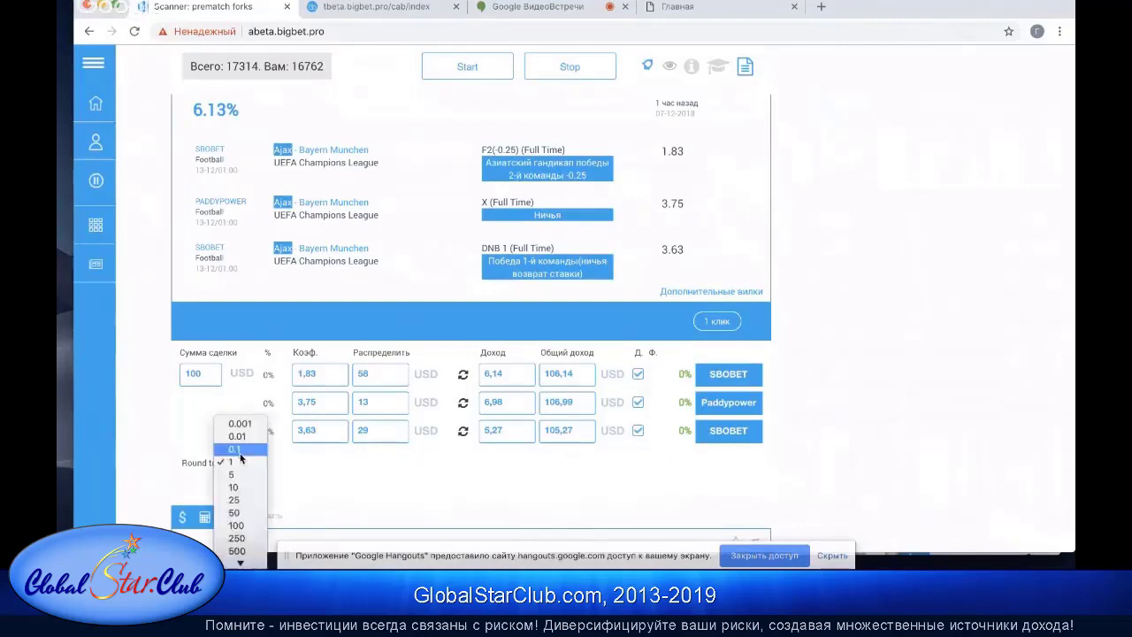
pyautogui.press('Escape')
# Step: Compare the Ajax vs Bayern Munchen fork's 6.13% yield with the stake distribution and income values in its calculator
pyautogui.scroll(1, 247, 446)
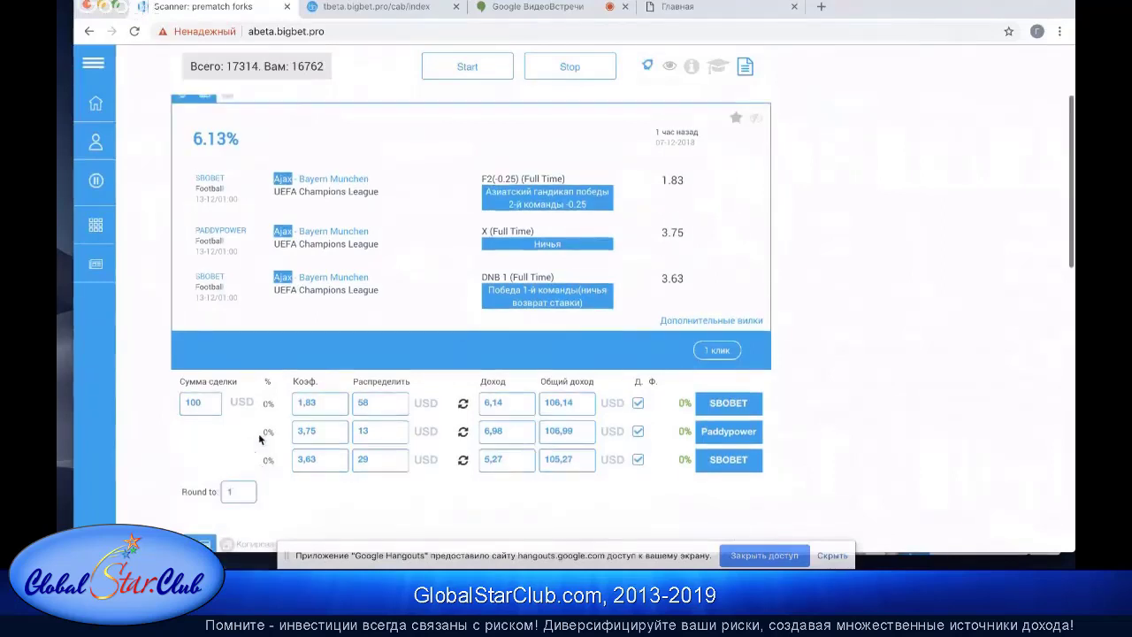
pyautogui.scroll(1, 461, 306)
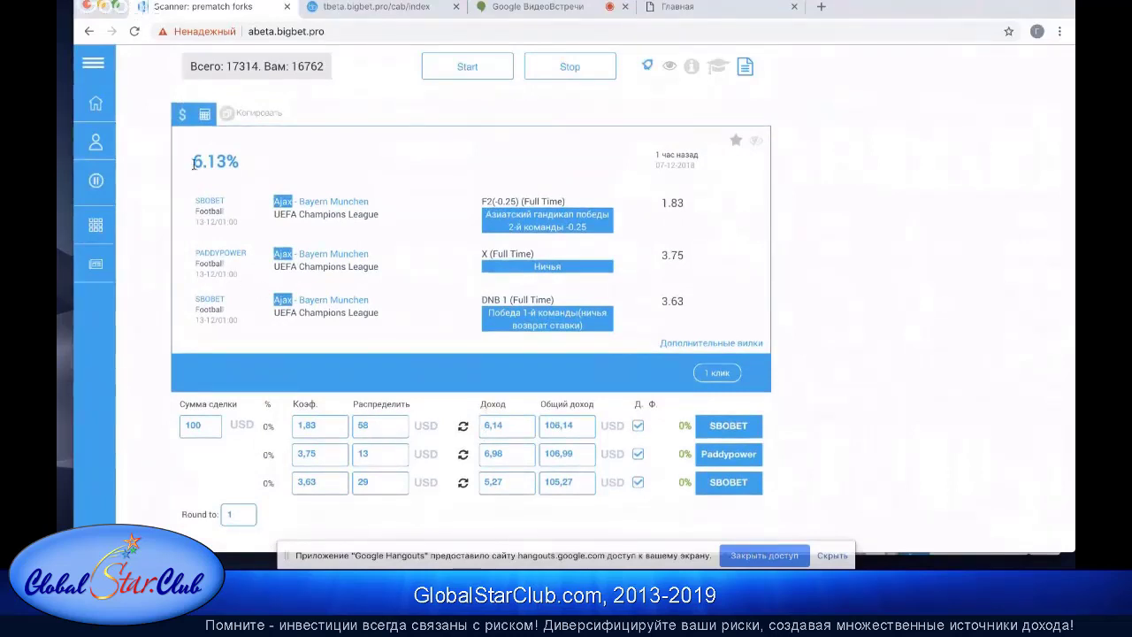
pyautogui.moveTo(193, 162); pyautogui.dragTo(217, 162)
pyautogui.click(220, 162)
pyautogui.scroll(-1, 438, 353)
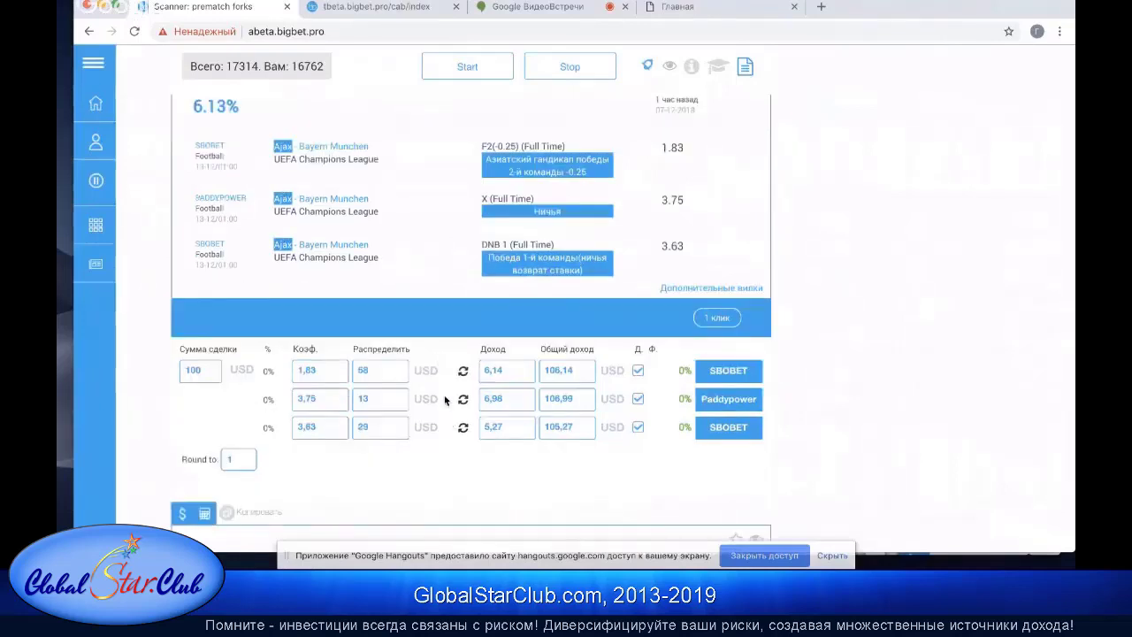
pyautogui.scroll(1, 446, 400)
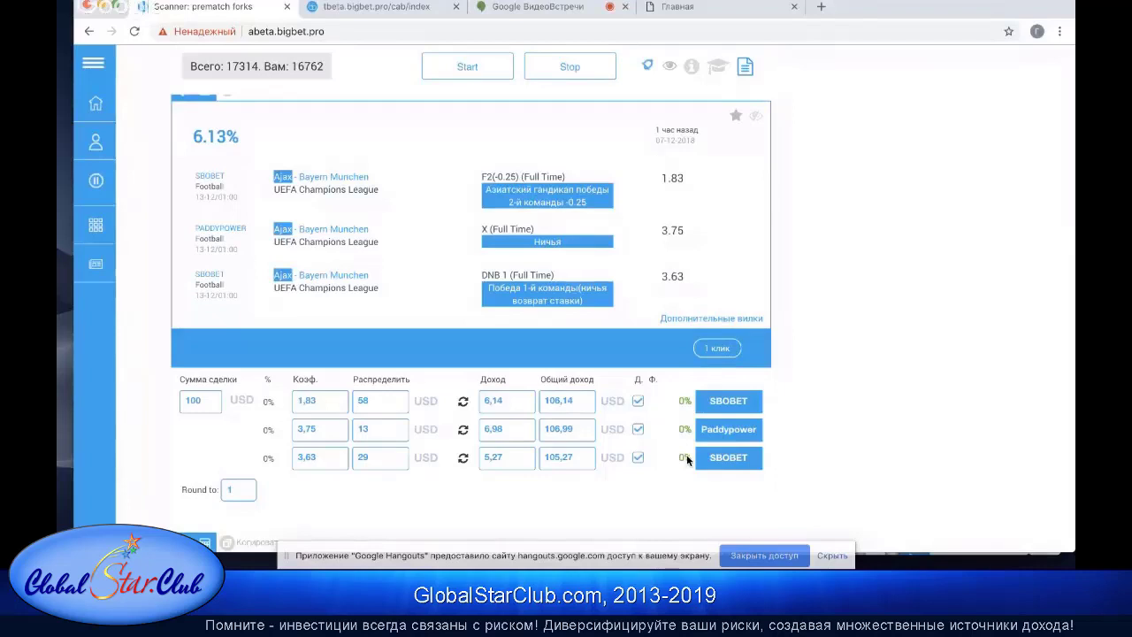
# Step: Open the additional forks for the Ajax vs Bayern Munchen match from the 6.13% fork
pyautogui.scroll(1, 783, 272)
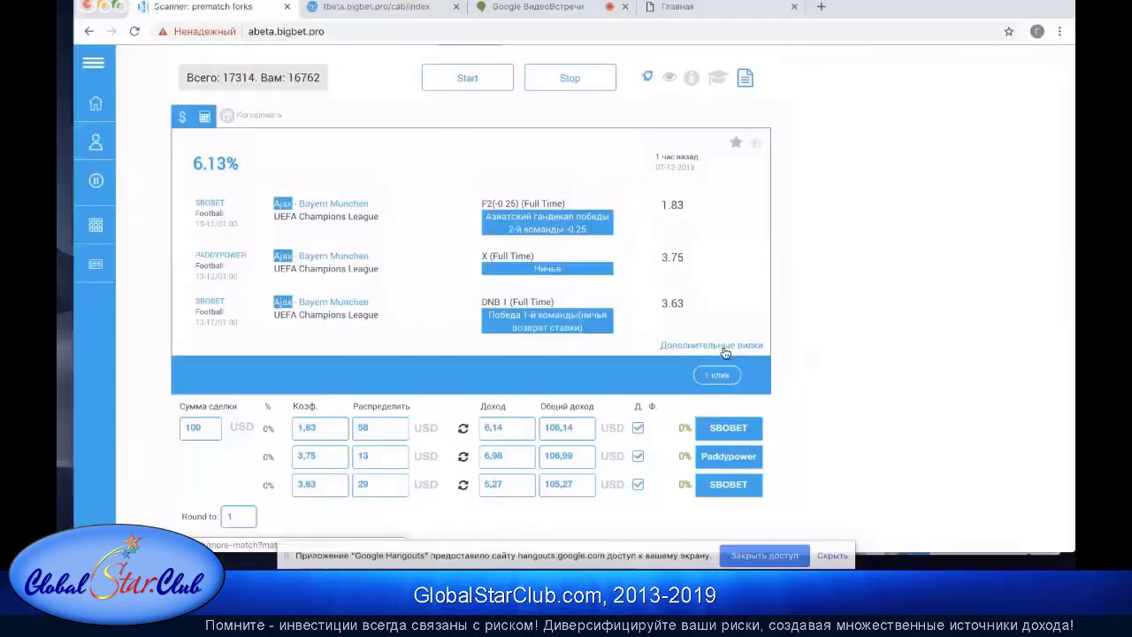
pyautogui.click(727, 350)
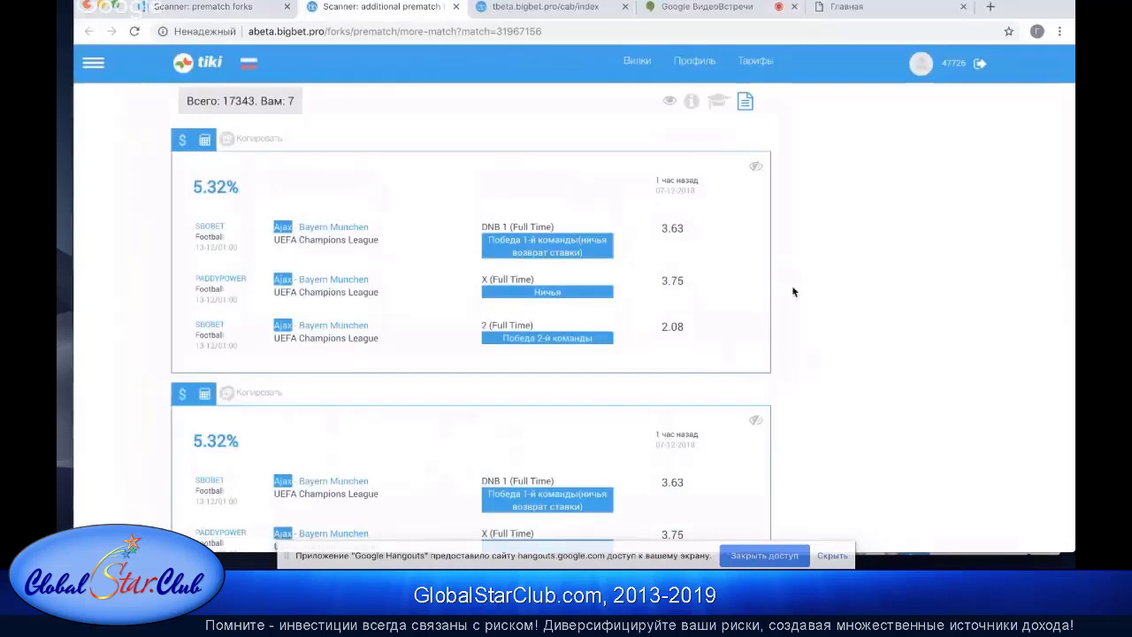
pyautogui.scroll(-5, 796, 338)
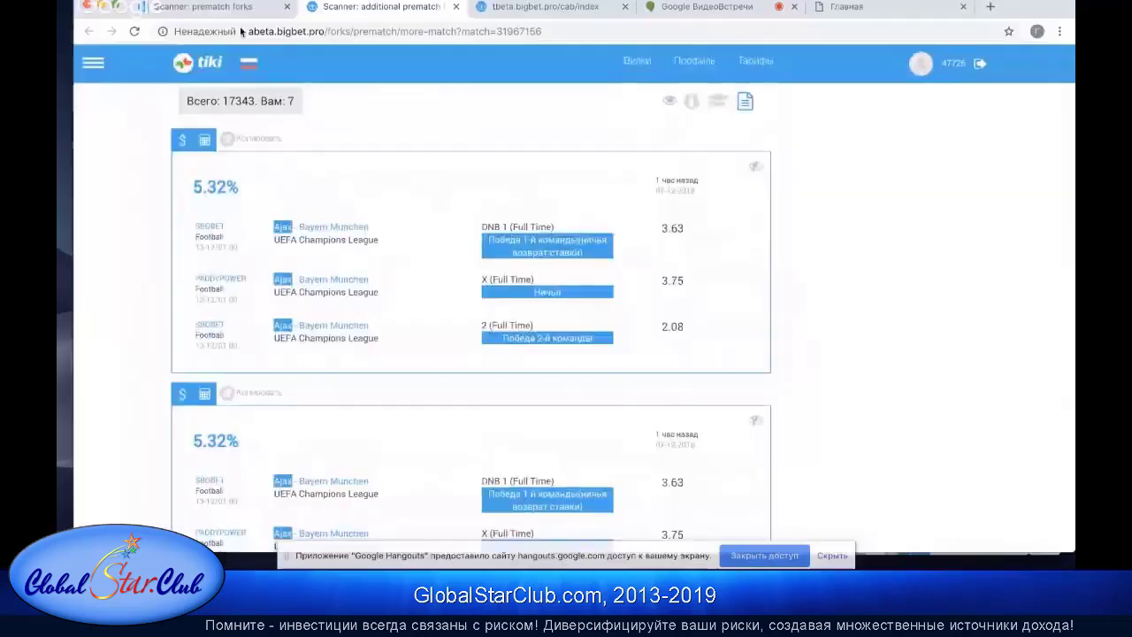
# Step: Return to the main prematch forks page and view the bookmakers in its filter
pyautogui.click(225, 8)
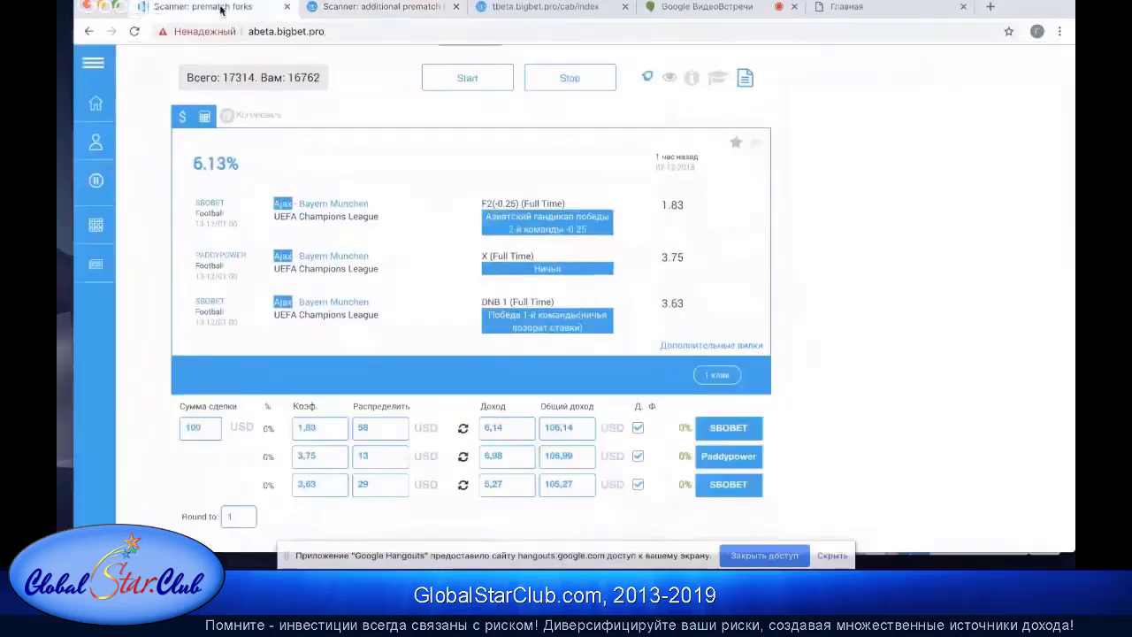
pyautogui.scroll(3, 514, 125)
pyautogui.click(483, 110)
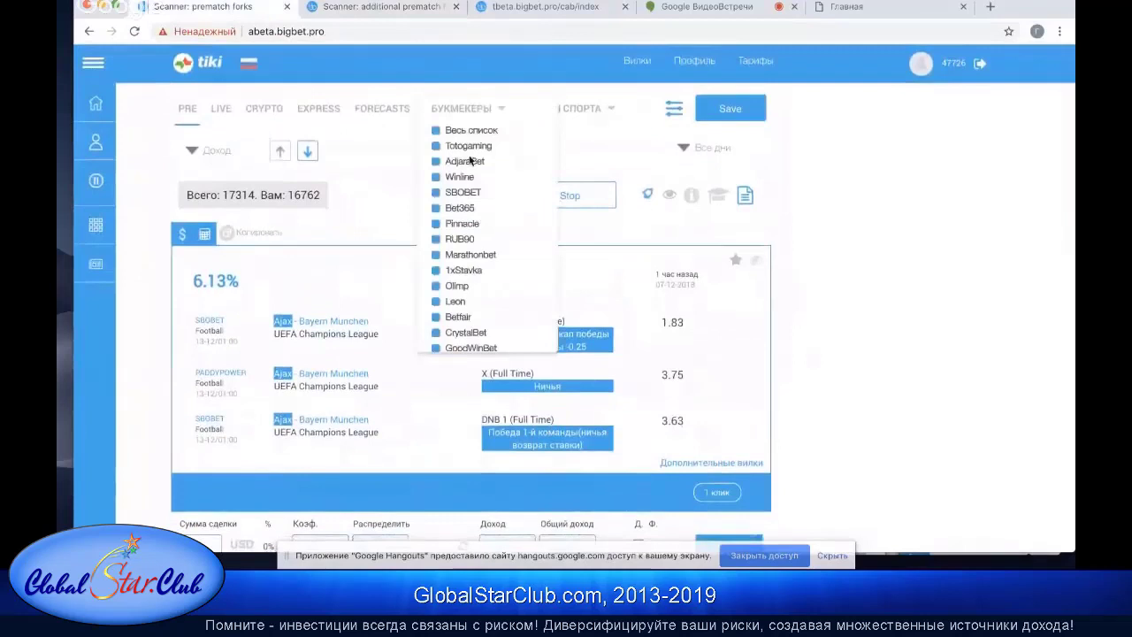
pyautogui.scroll(-5, 477, 221)
# Step: Go back to the additional Ajax vs Bayern Munchen forks and look through the list
pyautogui.click(402, 16)
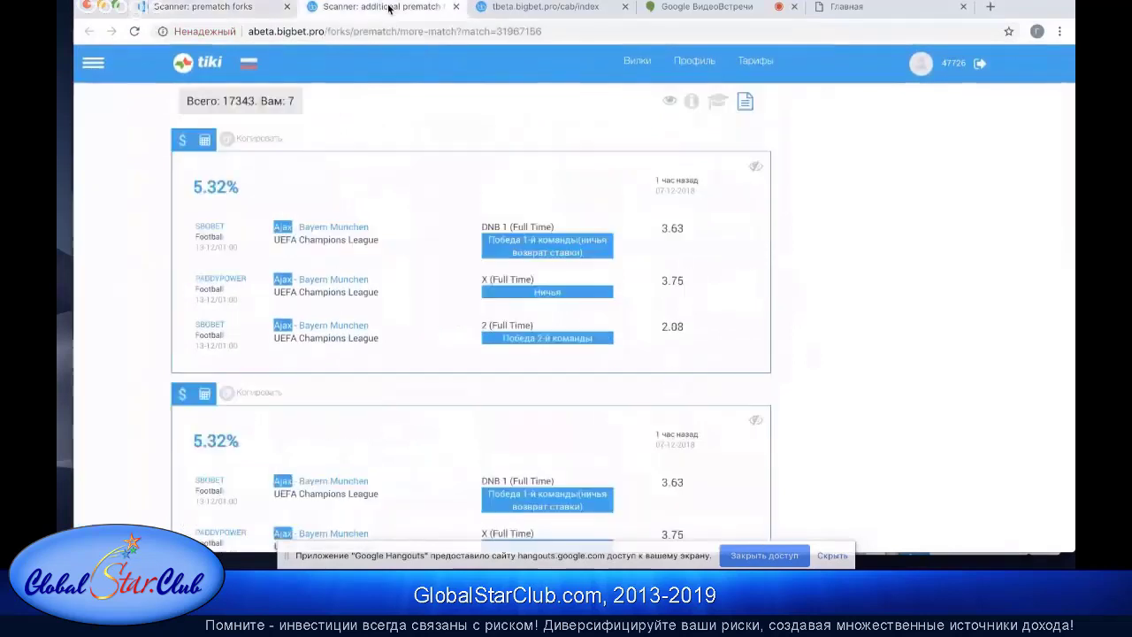
pyautogui.scroll(-3, 448, 261)
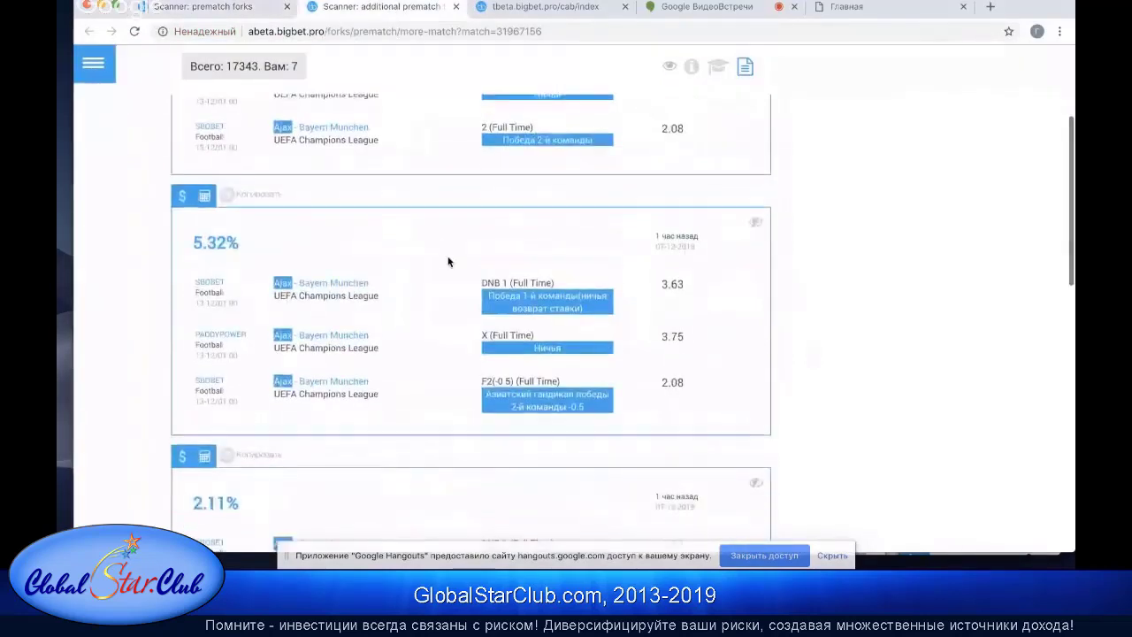